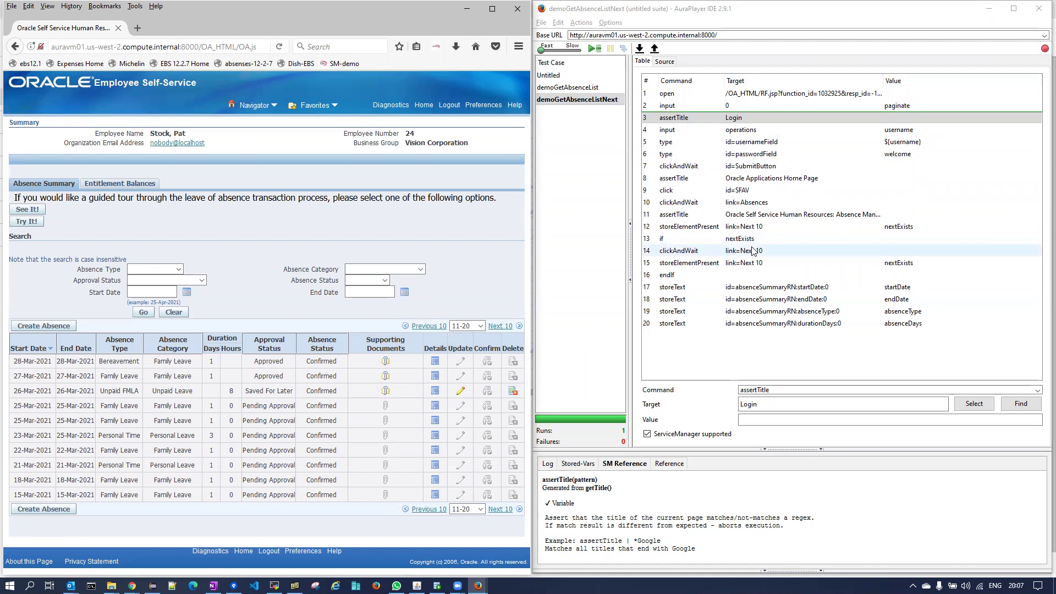
- Insert the comment "Perfom Login" above the assertTitle Login command in the demoGetAbsenceListNext test case
click(718, 118)
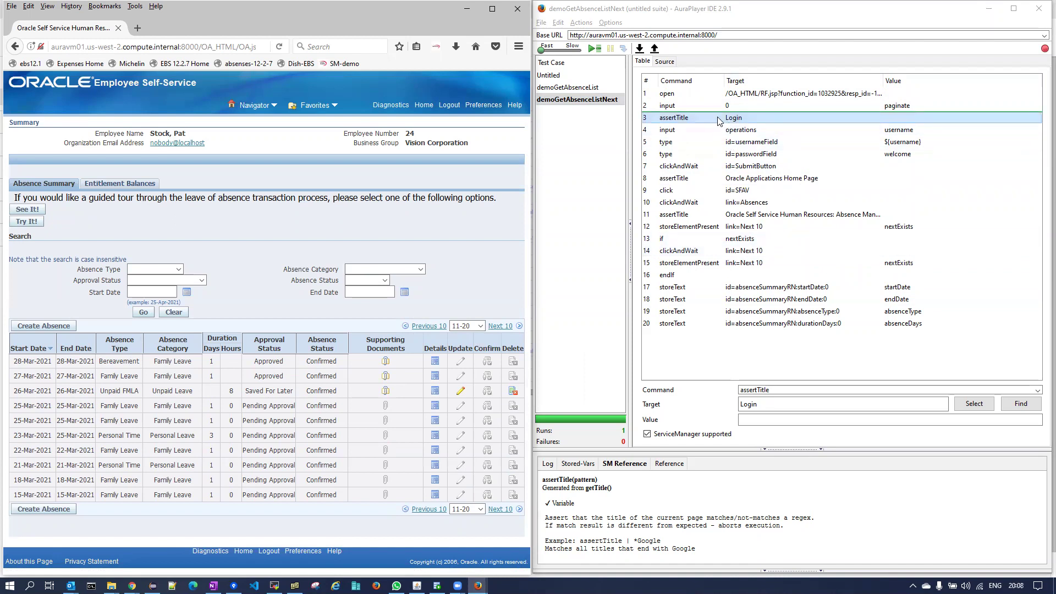
click(717, 117)
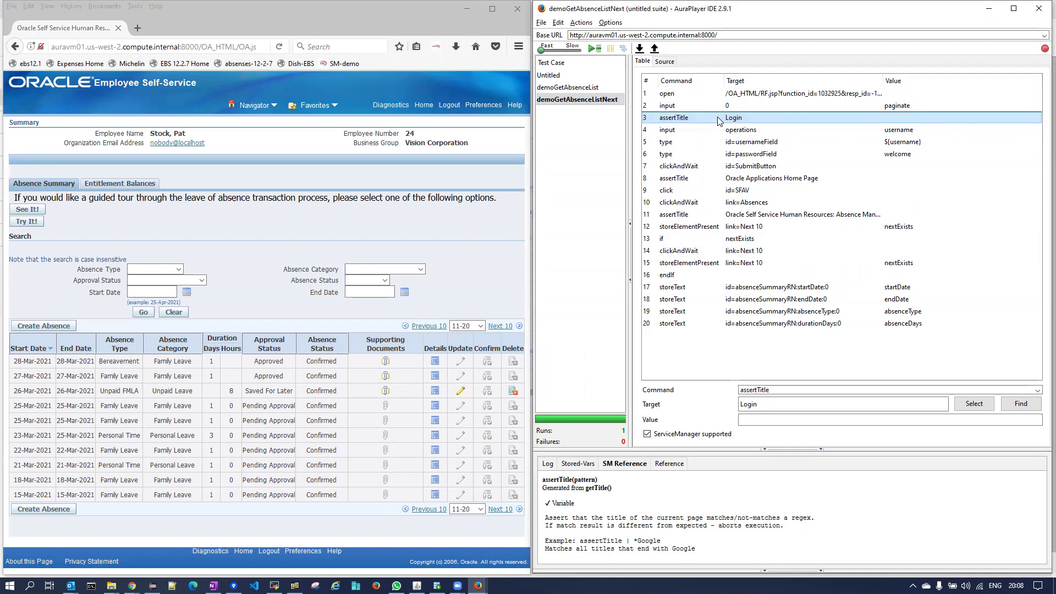
right_click(718, 116)
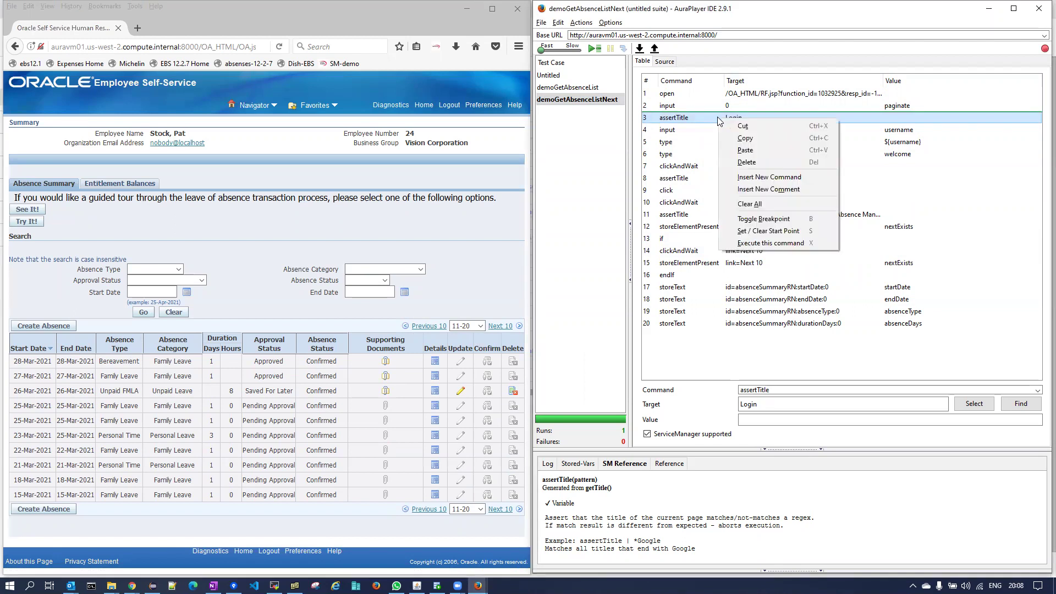
click(752, 189)
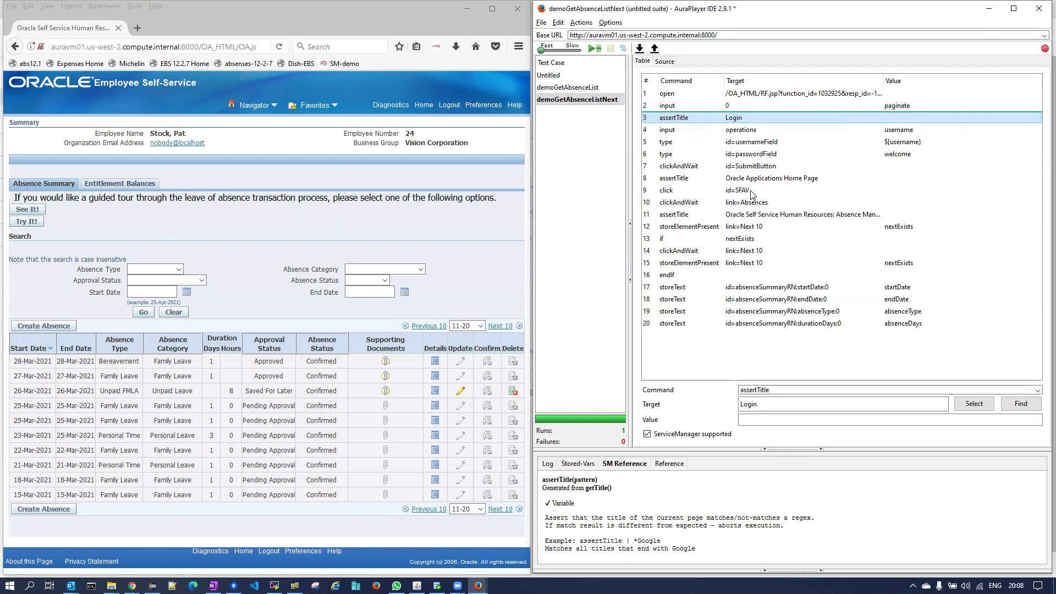
click(765, 390)
text(Perfom Login)
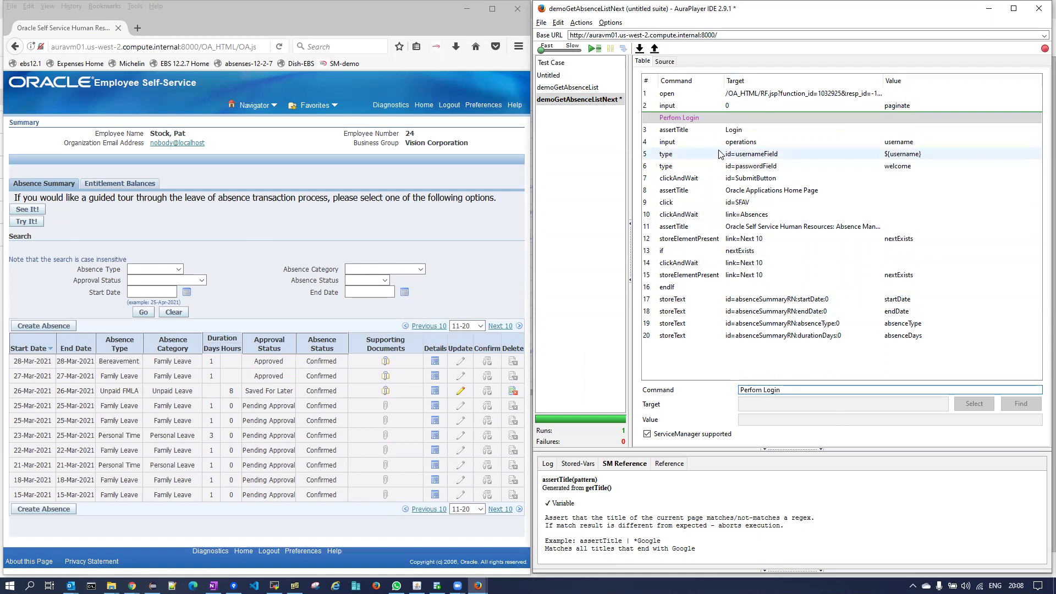
- Insert the comment "Going to the absences module" above the click command targeting id=SFAV
right_click(693, 190)
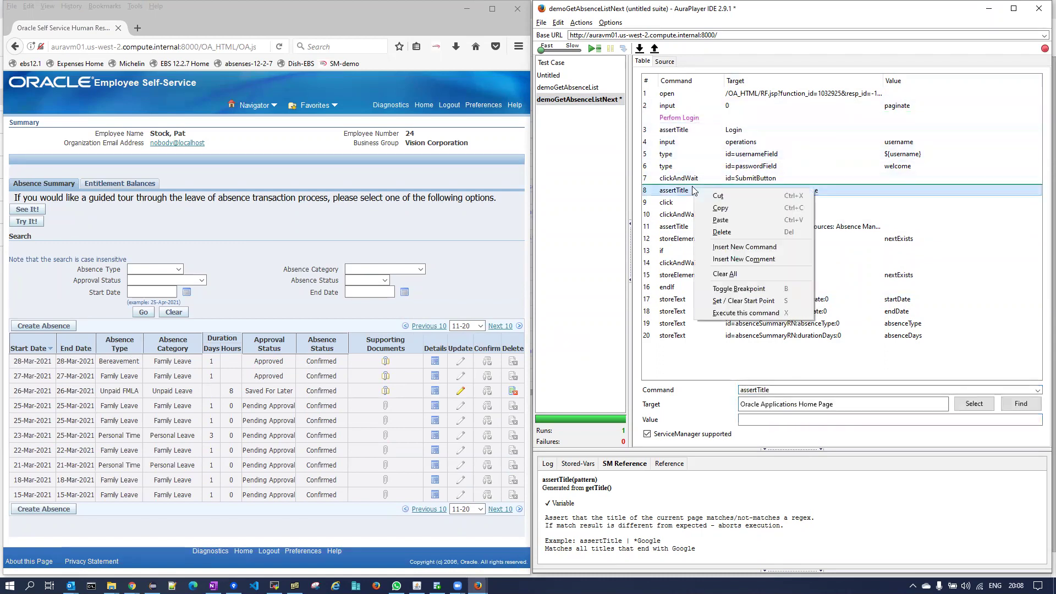
right_click(675, 202)
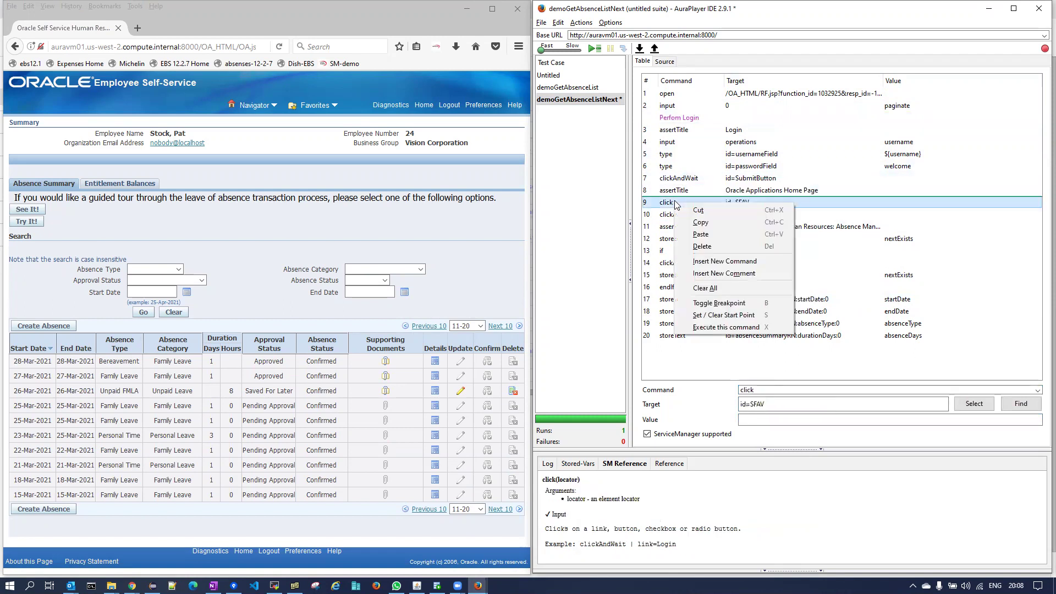
click(725, 261)
click(788, 390)
text(Go)
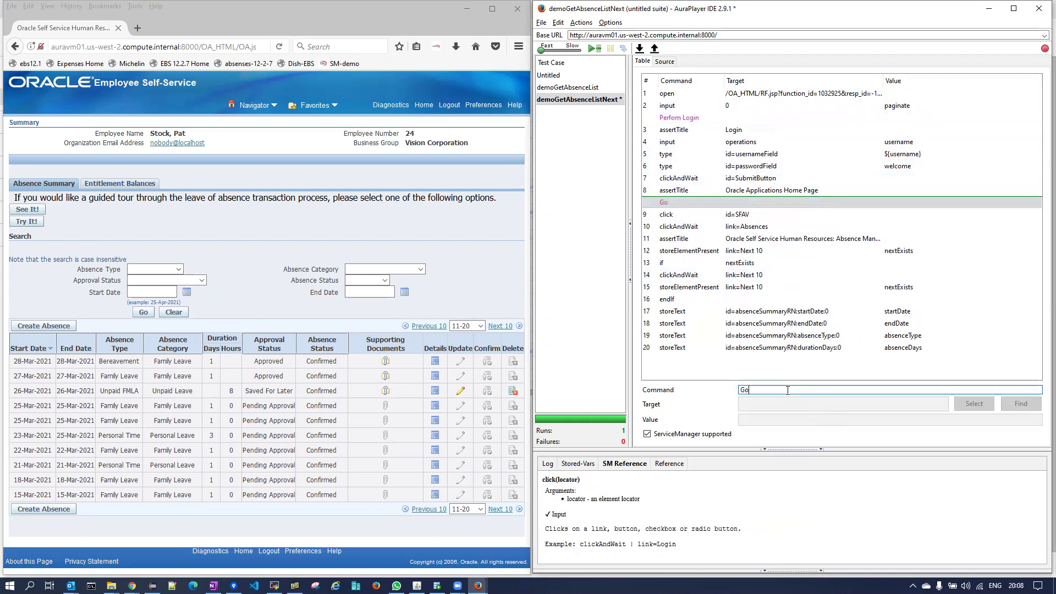
text(ing to the absences module)
- Insert the comment "Paginating to the second page if exists" above the first storeElementPresent command and save the test case
click(707, 251)
right_click(707, 251)
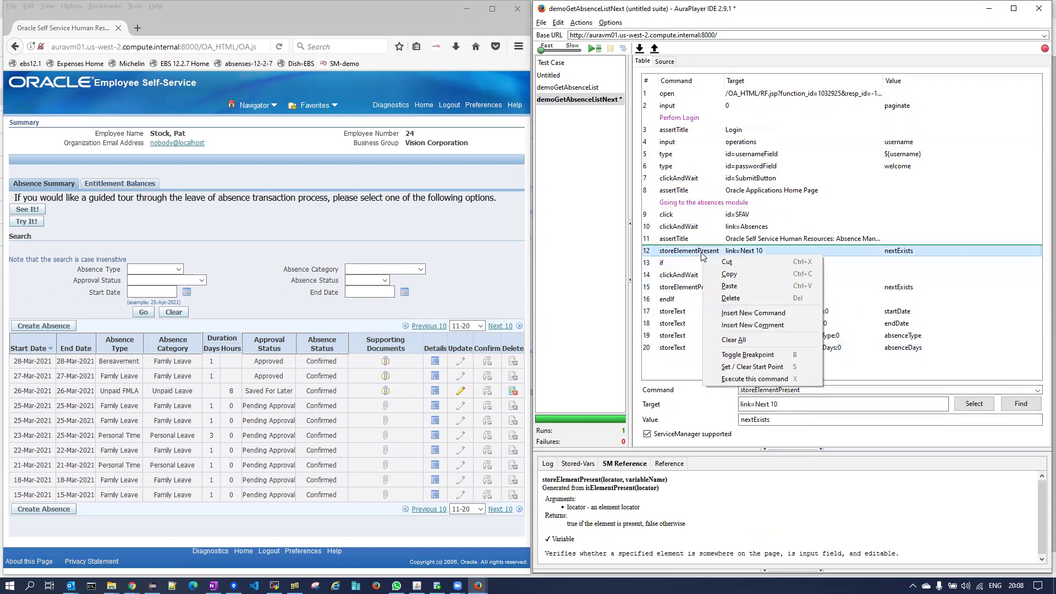
click(745, 321)
click(782, 389)
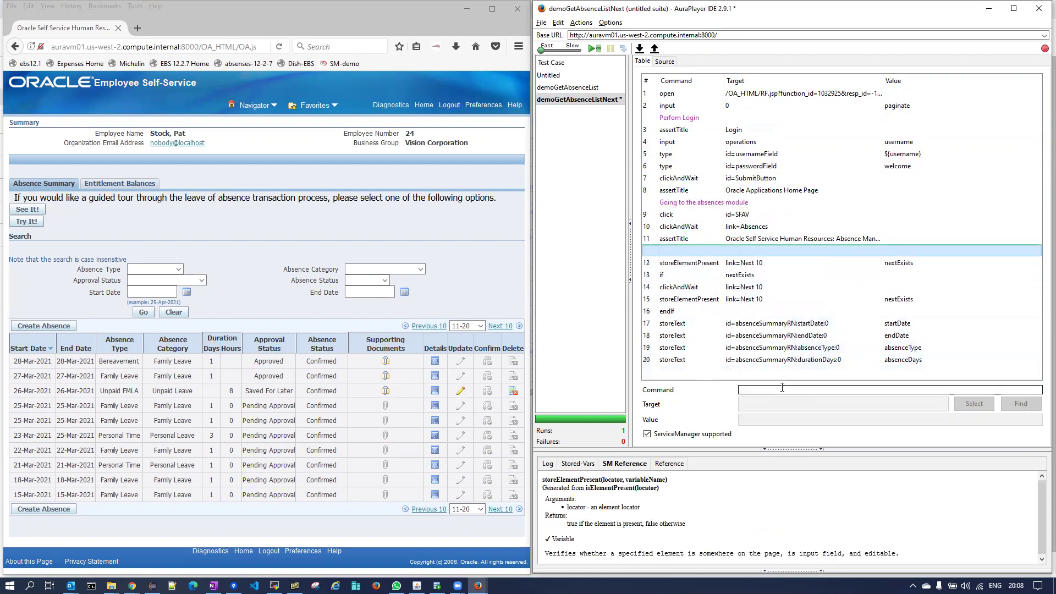
text(Pa)
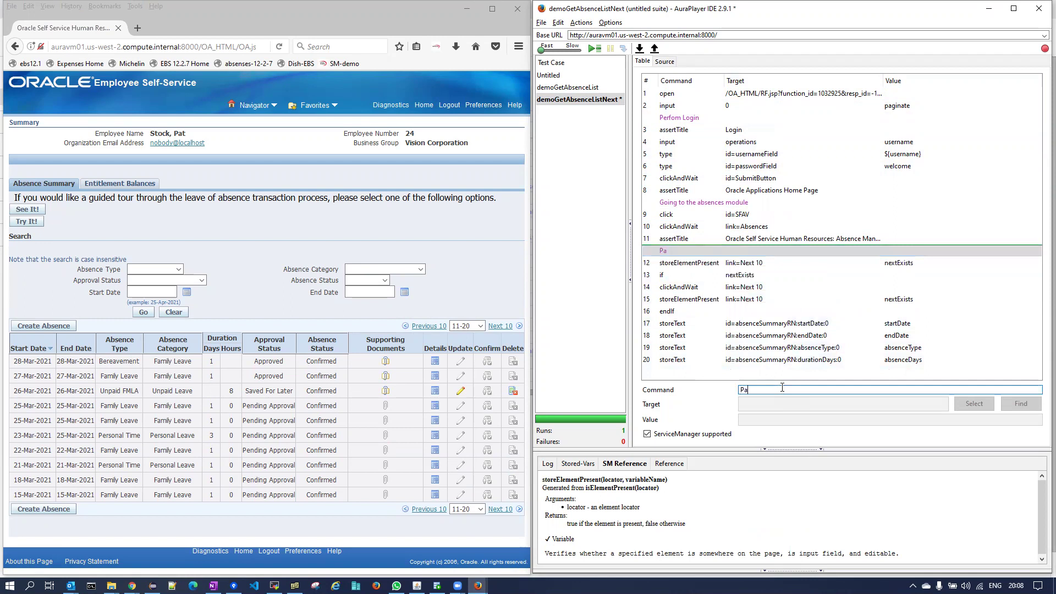
text(ginating to the second page)
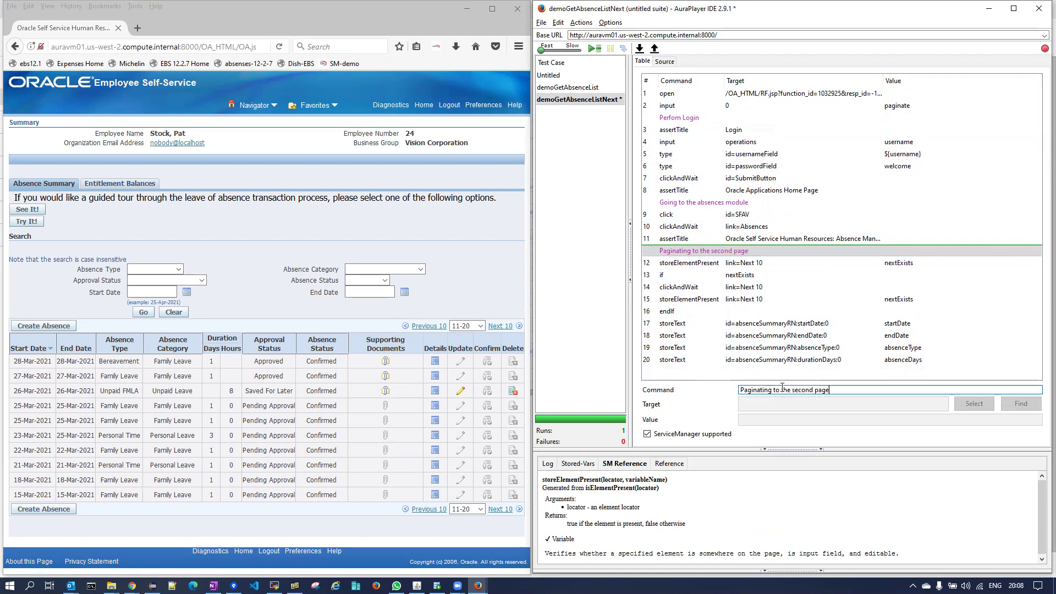
text( if exists)
click(574, 101)
key(ctrl+s)
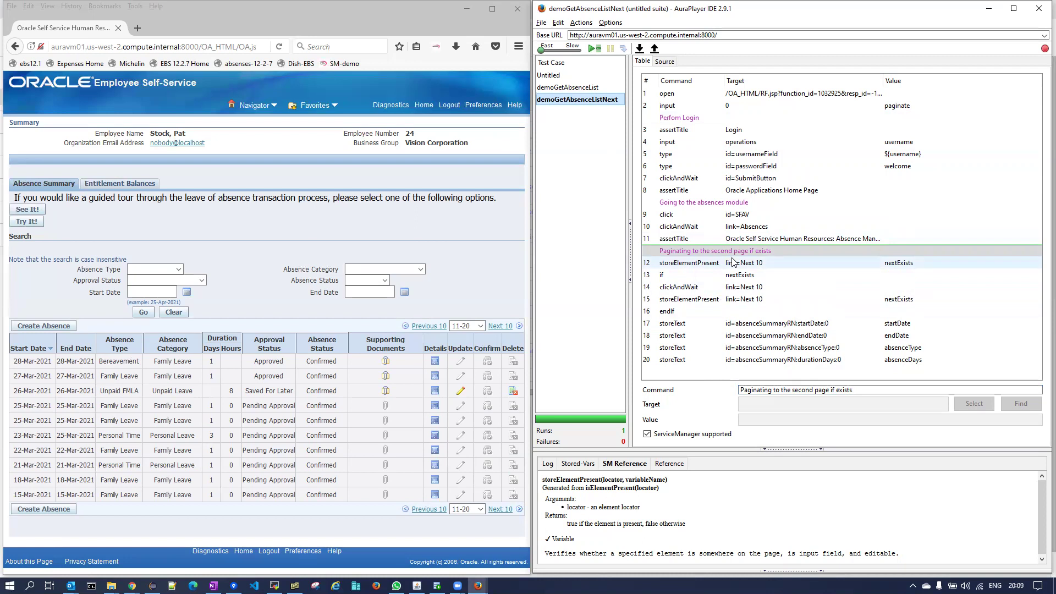
- Switch to the AuraPlayer Service Manager in Chrome and open the demoGetAbsenceListNext service in the Service Tester
click(132, 586)
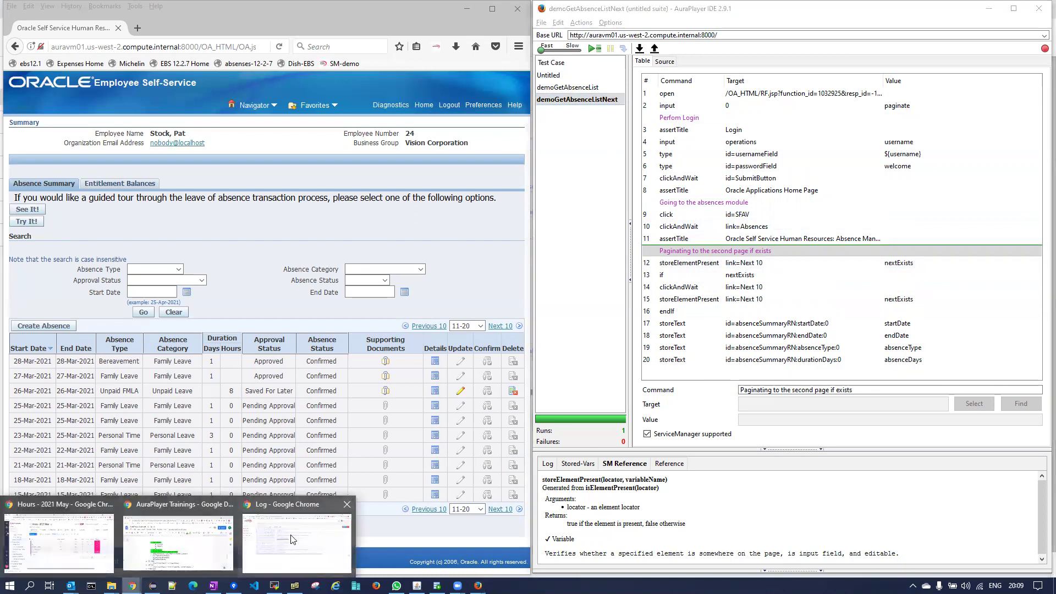
click(275, 542)
click(28, 122)
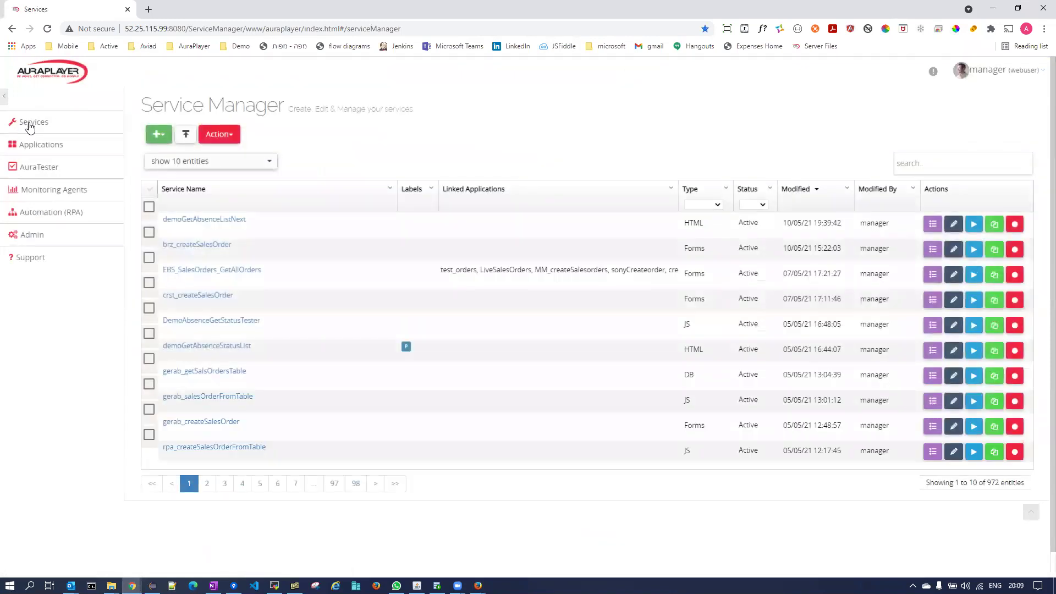
click(974, 224)
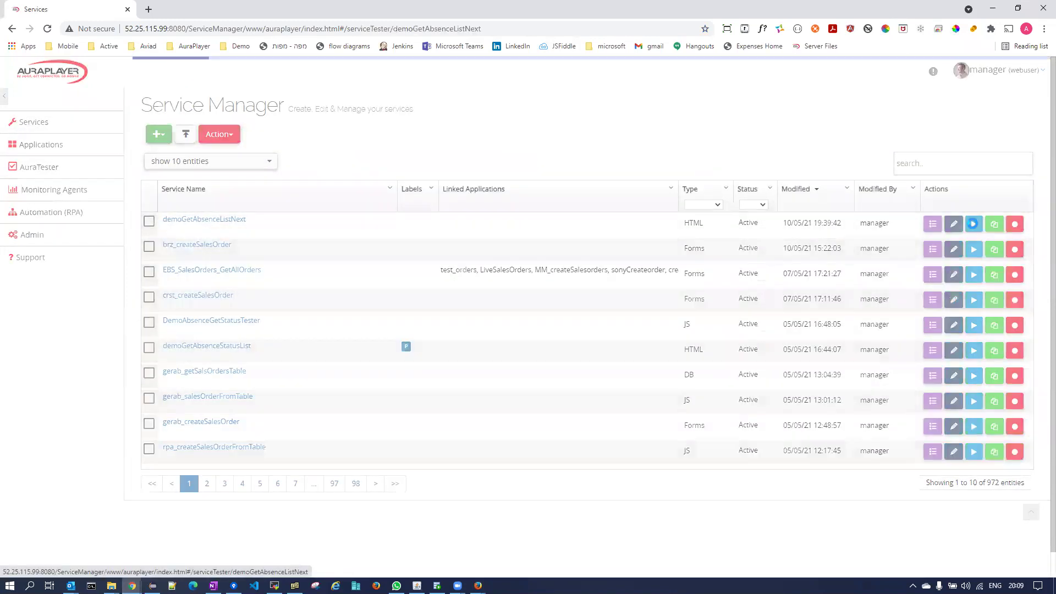
- Set the username input parameter to operations1 and run the service test
click(724, 367)
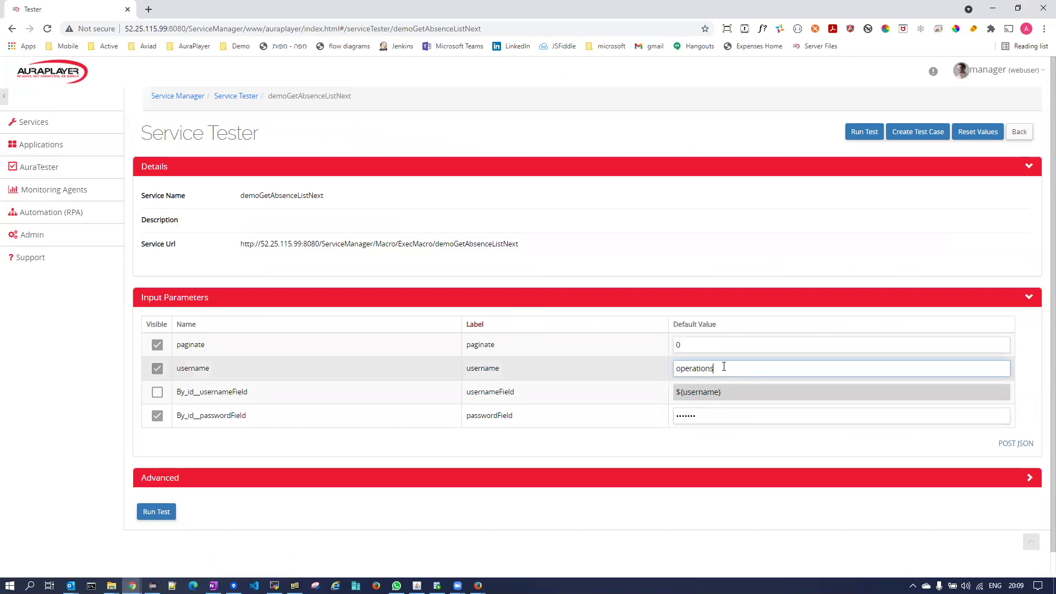
text(1)
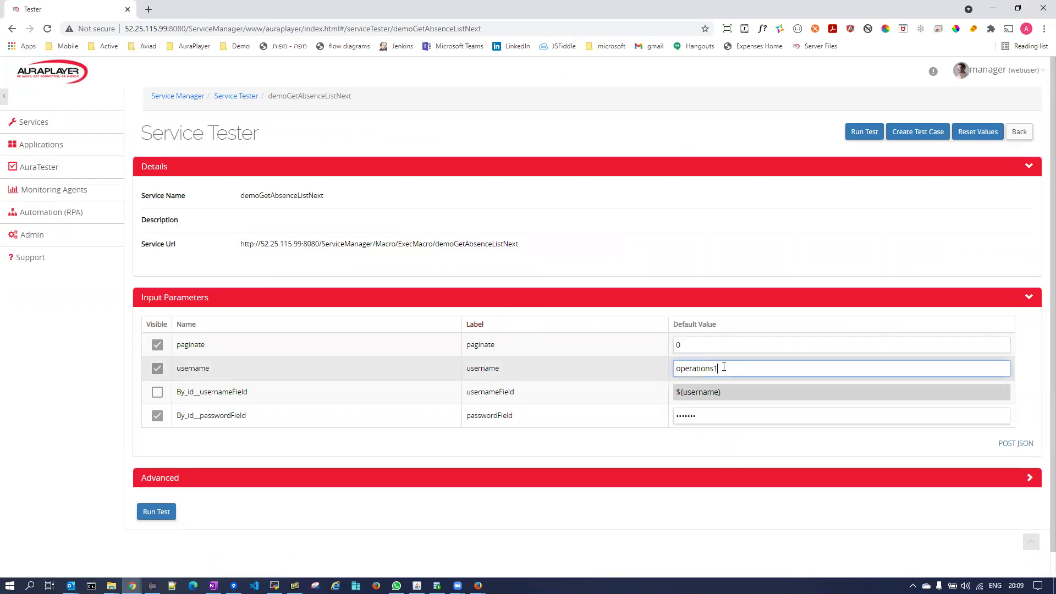
click(156, 512)
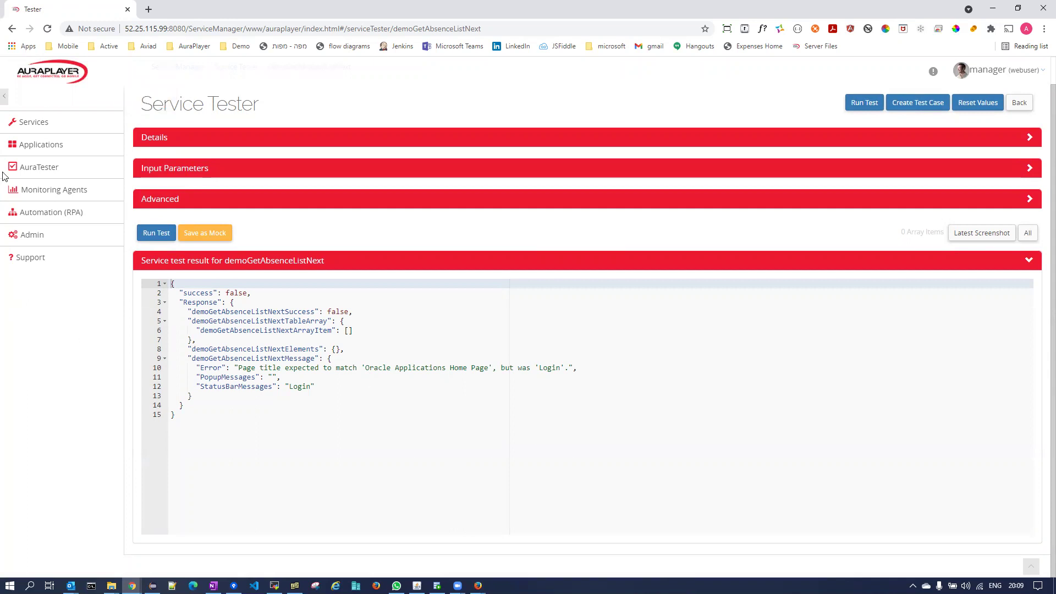
- Open HtmlDump_demoGetAbsenceListNext.html from the temp folder of the admin server files and examine the error message on the captured page
click(37, 235)
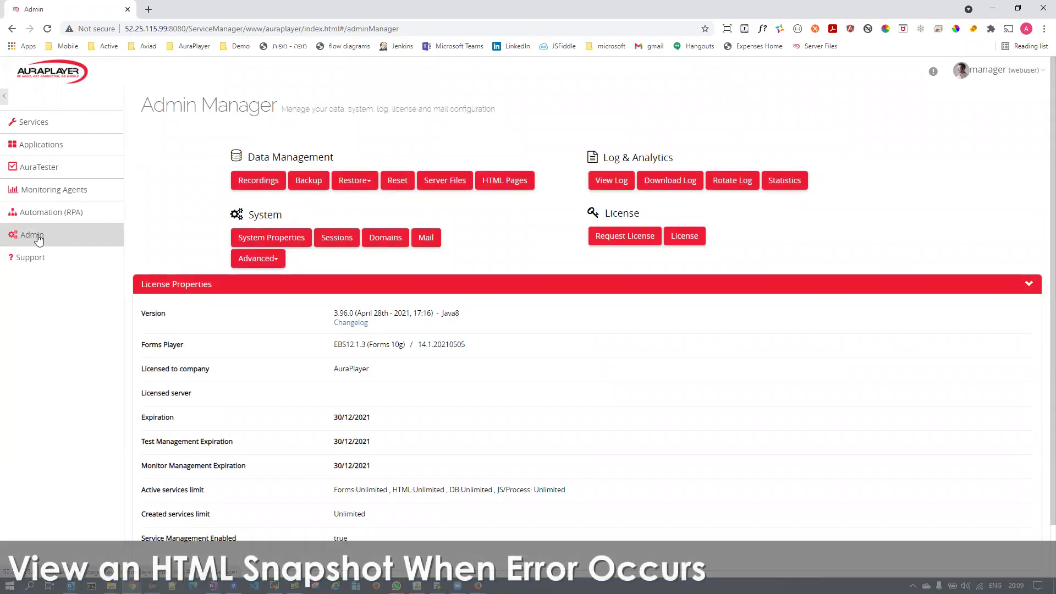
click(444, 181)
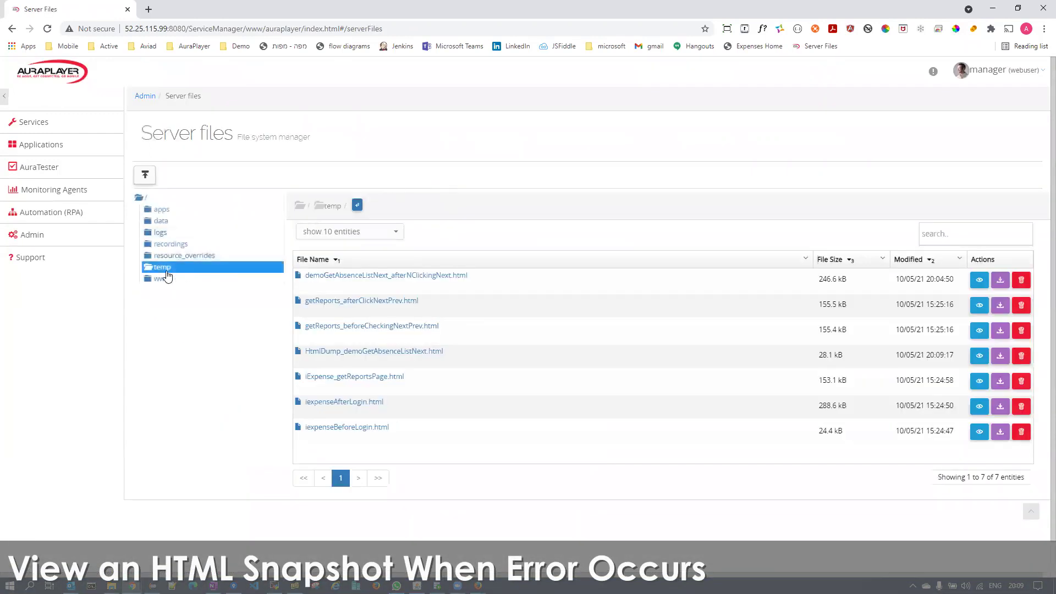
click(165, 256)
click(162, 268)
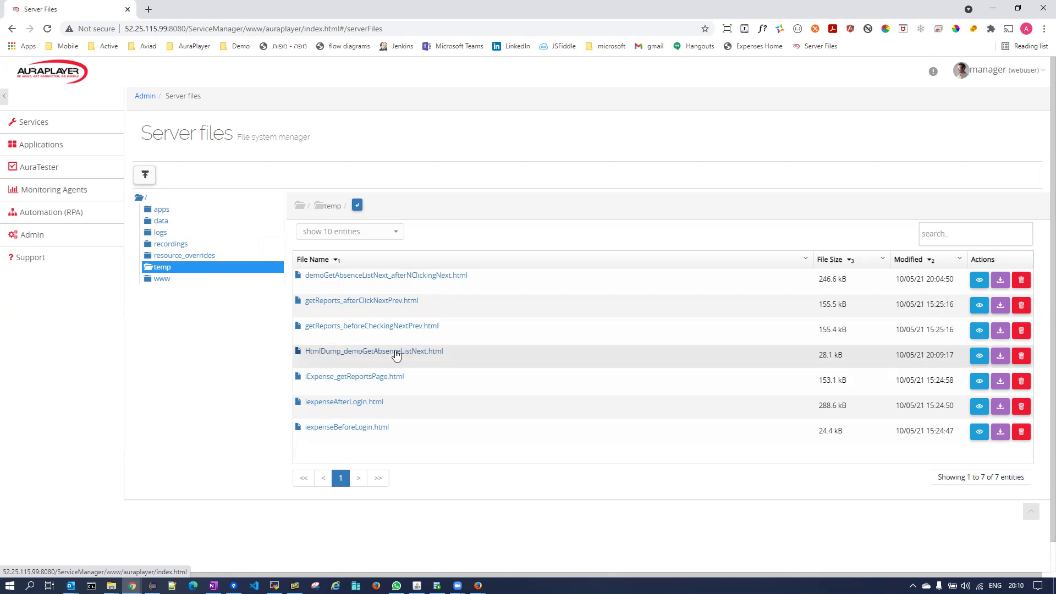
click(362, 352)
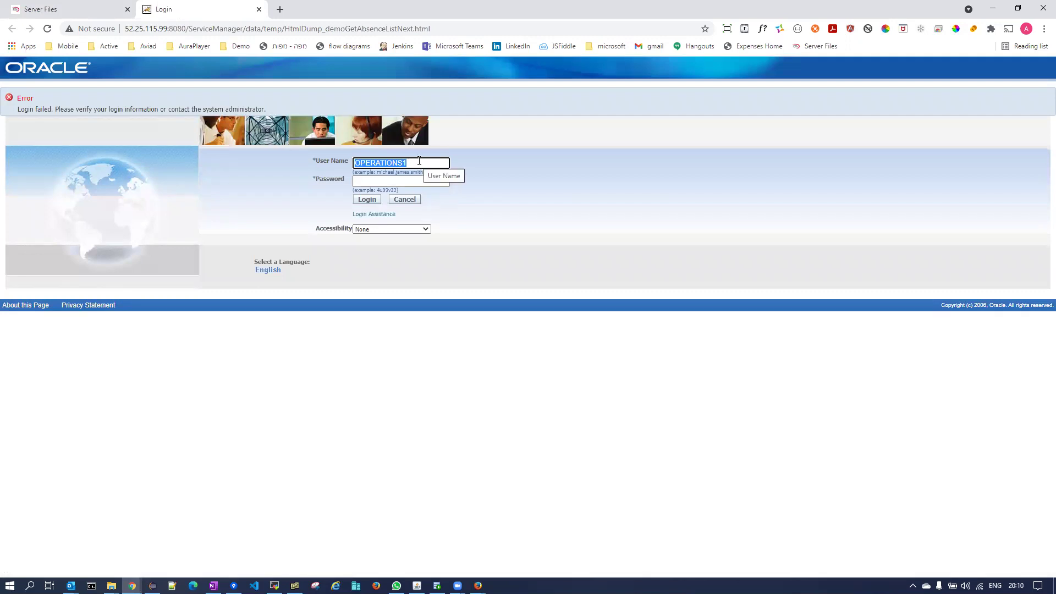
drag(24, 109, 291, 109)
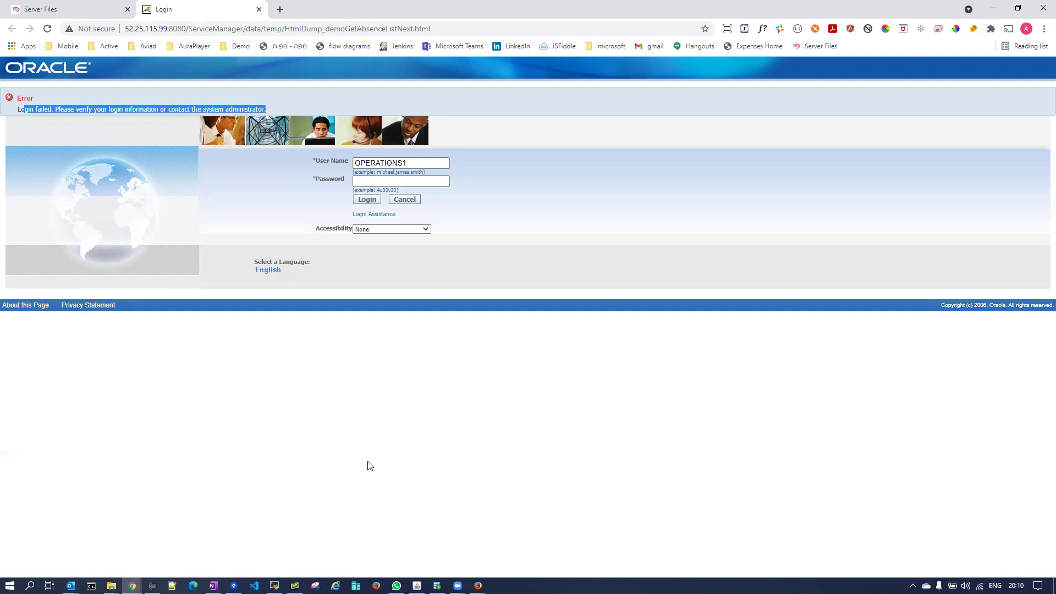
- Return to the Server Files page and switch back to the AuraPlayer IDE window
click(61, 10)
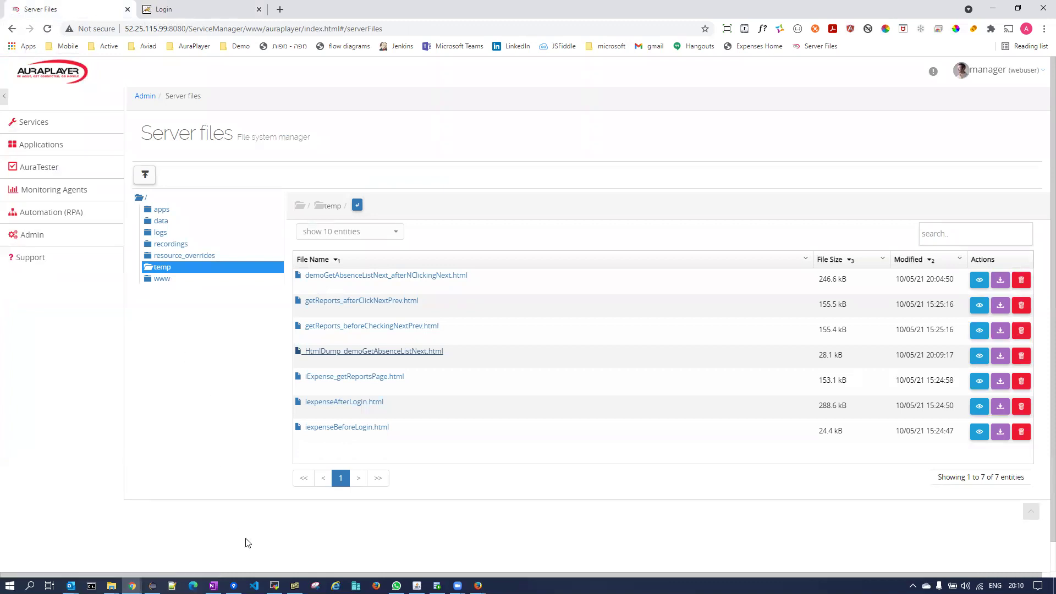
click(478, 586)
click(451, 545)
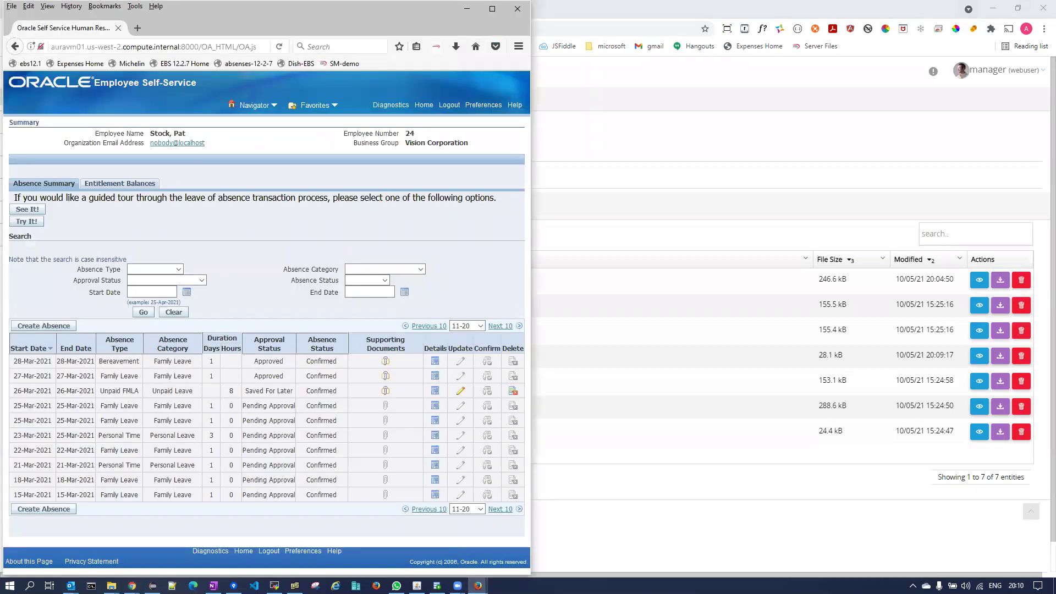
mouse_move(478, 586)
click(530, 528)
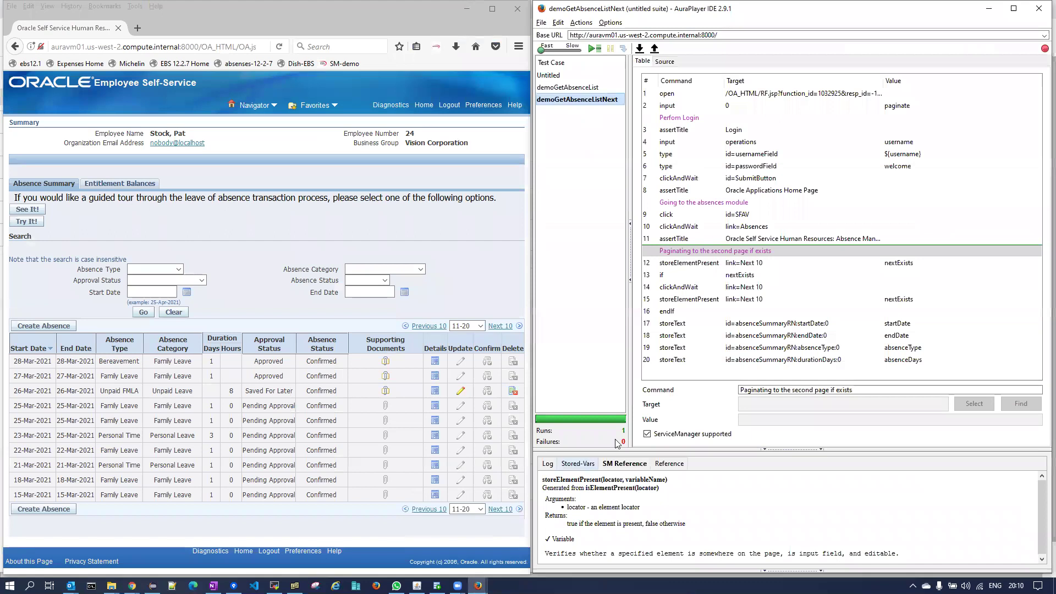
- Insert a new storeHtmlSource command above the storeText command for startDate
click(718, 328)
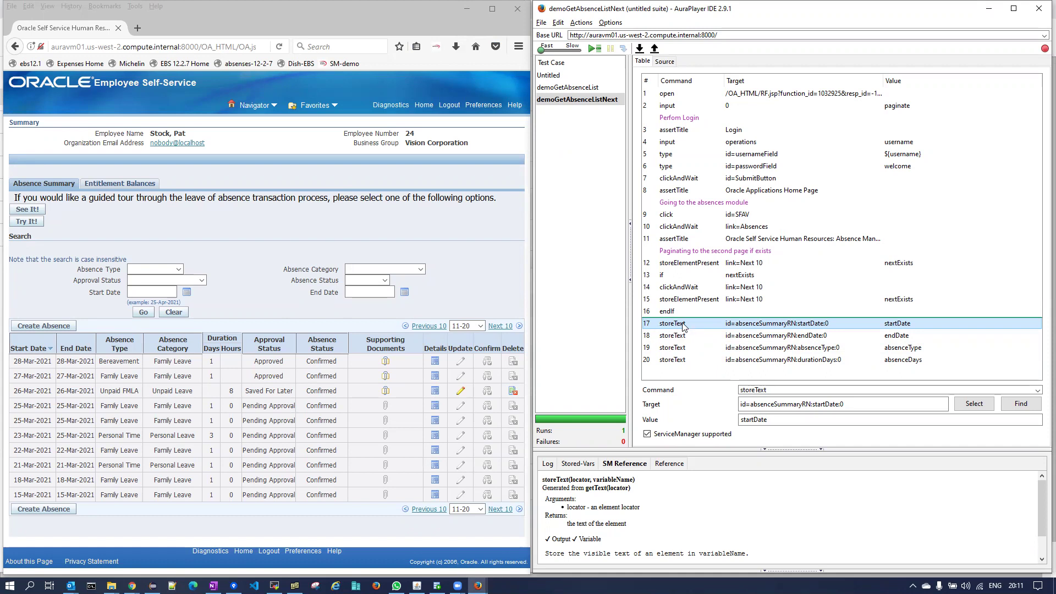
right_click(682, 325)
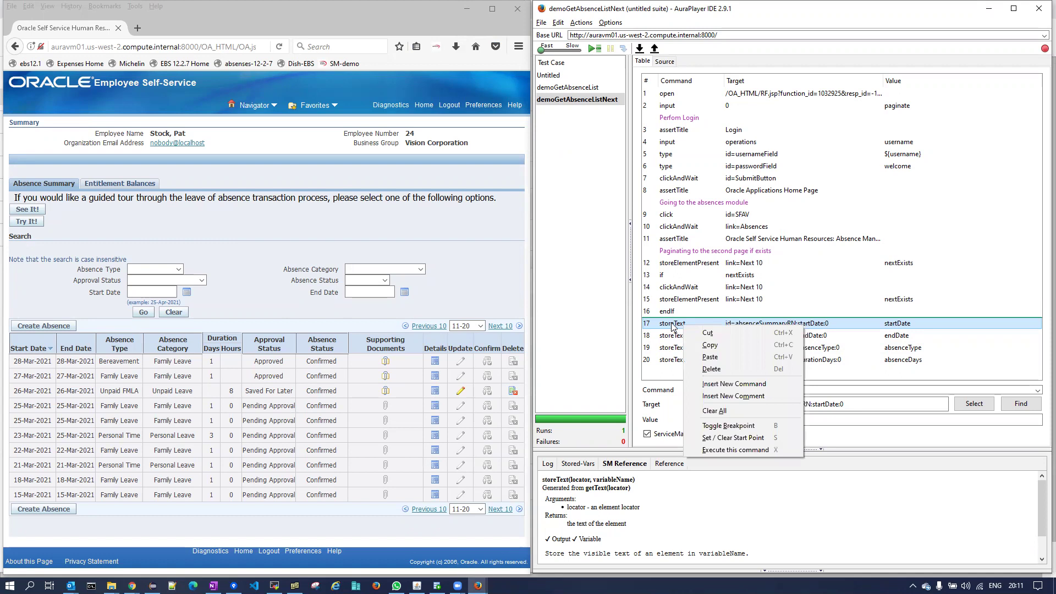
click(719, 384)
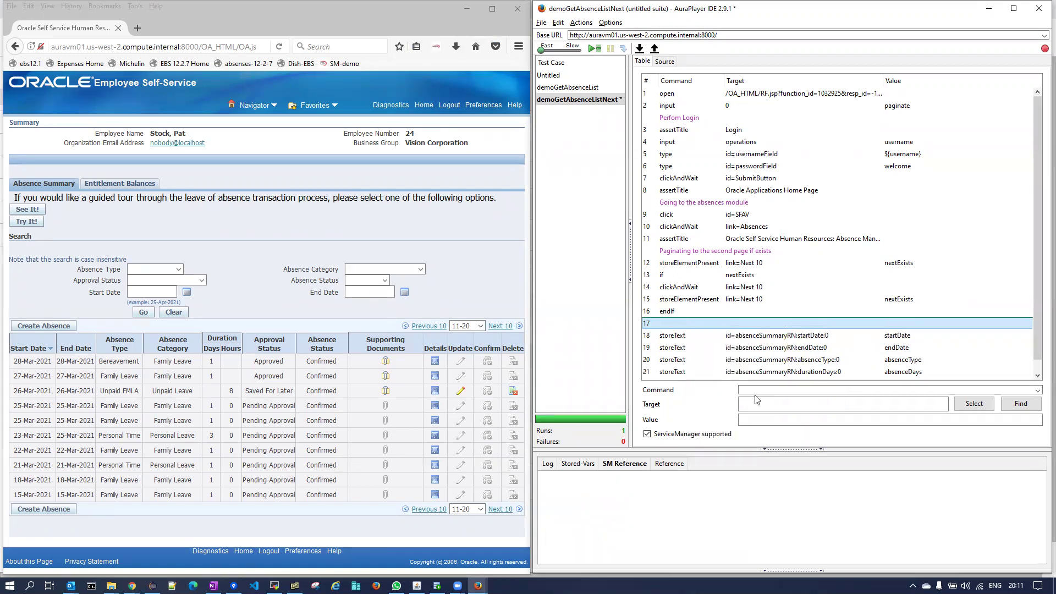
text(store)
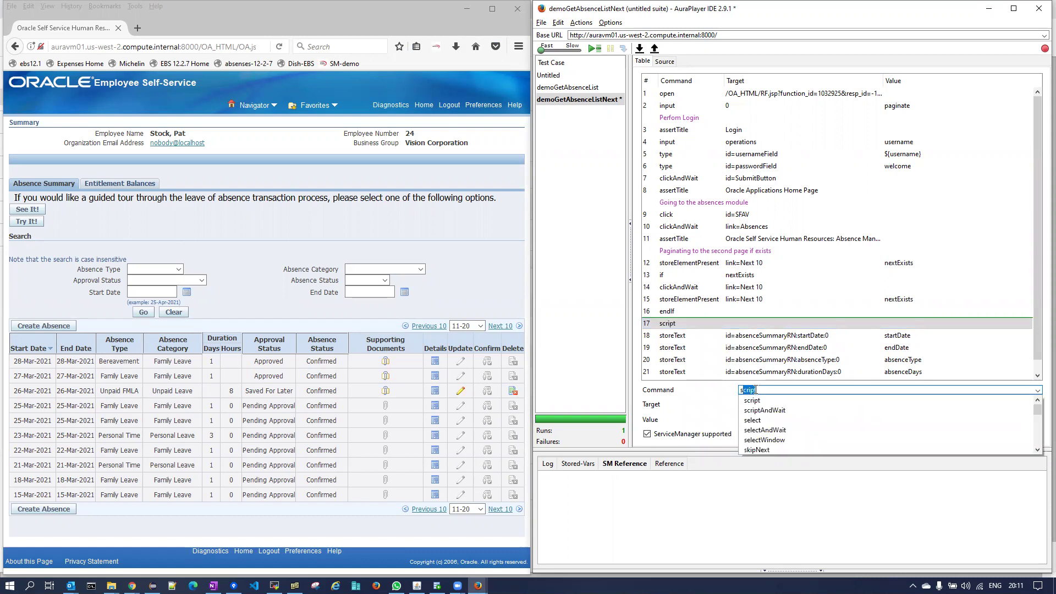
text(HtmlSource)
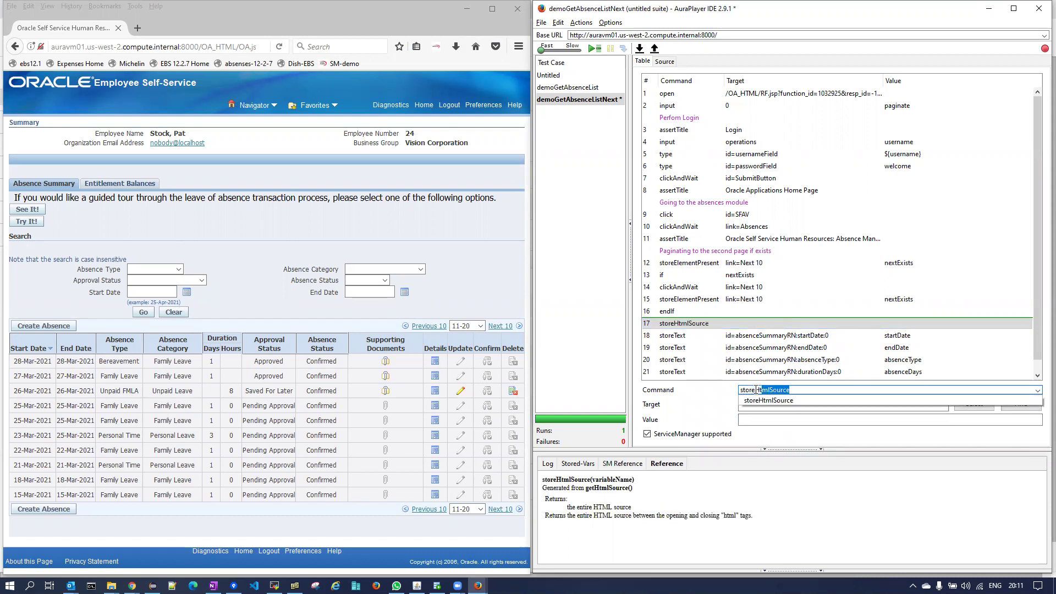
key(Return)
key(Tab)
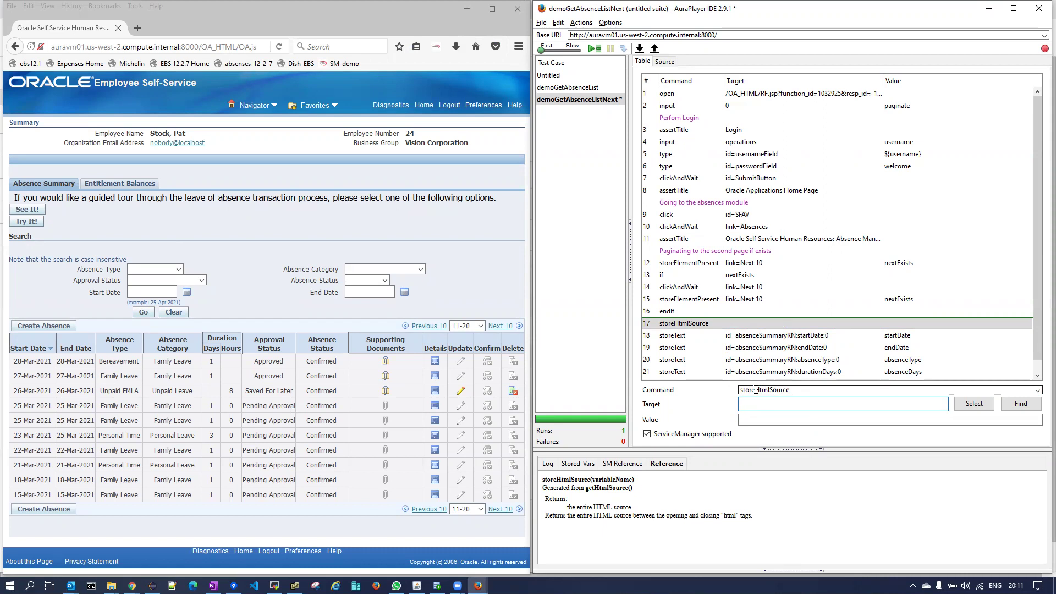
- Copy the test case's title from its properties and set the storeHtmlSource target to demoGetAbsenceListNext_afterNext
right_click(559, 102)
click(595, 156)
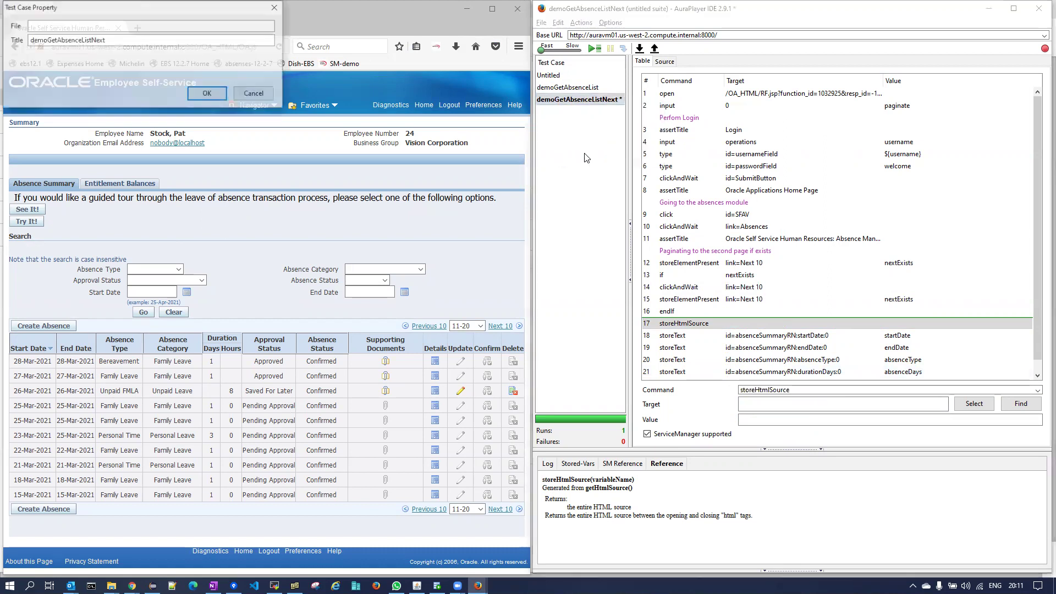
key(Tab)
key(ctrl+c)
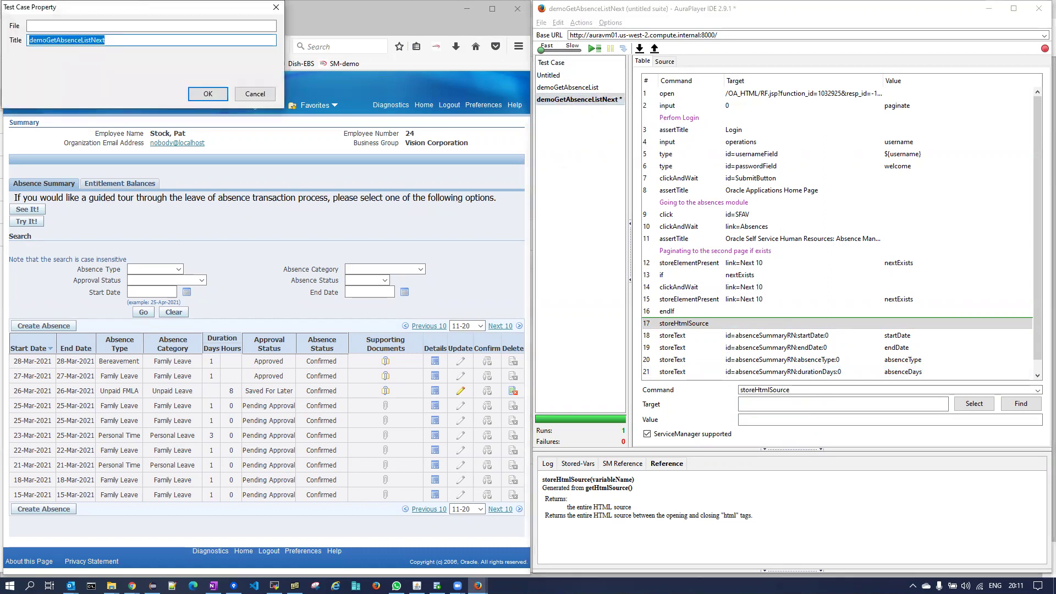
click(245, 96)
click(858, 405)
key(ctrl+v)
text(_)
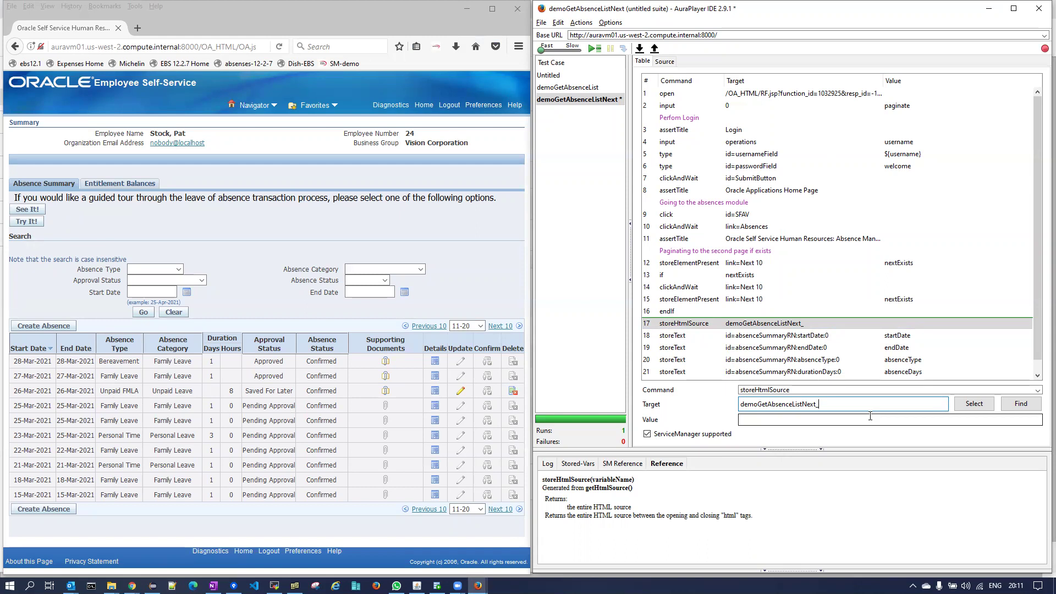
text(afterNext)
right_click(577, 105)
click(599, 163)
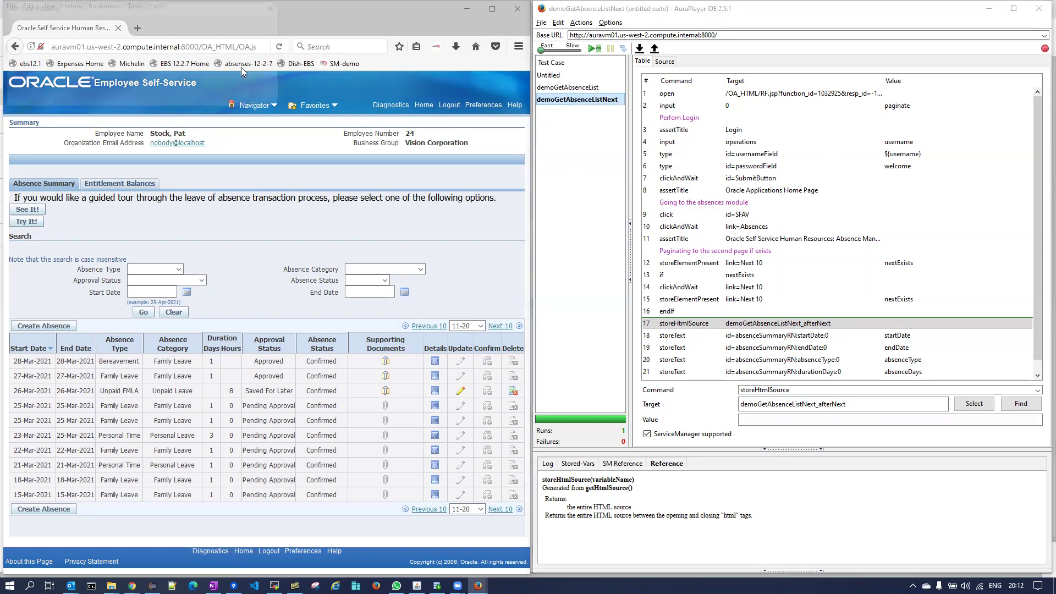
click(121, 42)
key(ctrl+a)
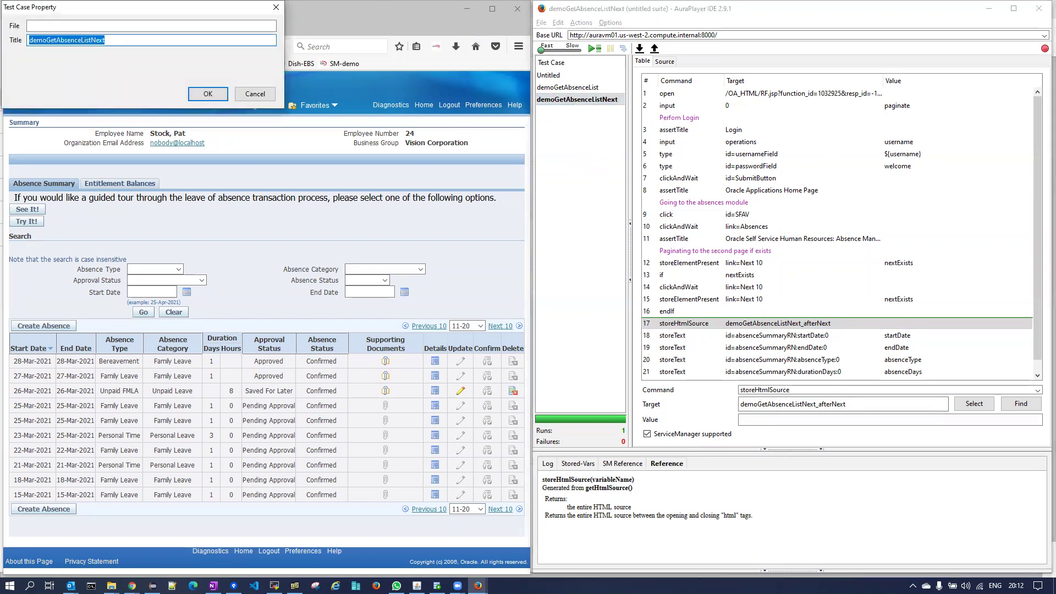
click(251, 96)
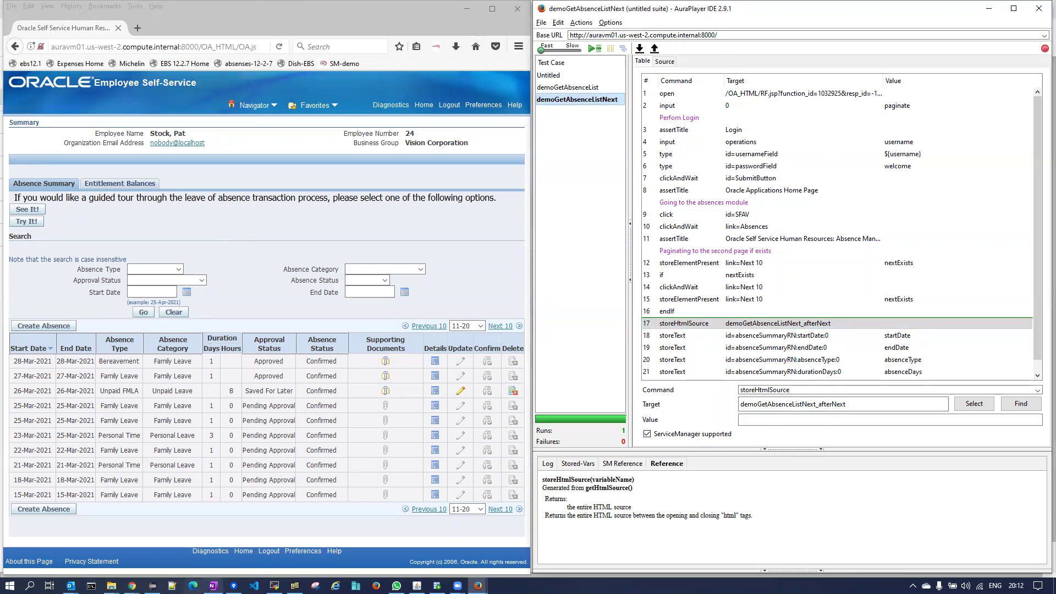
- Switch to the Service Manager in Chrome and open the details of the demoGetAbsenceListNext service
click(131, 586)
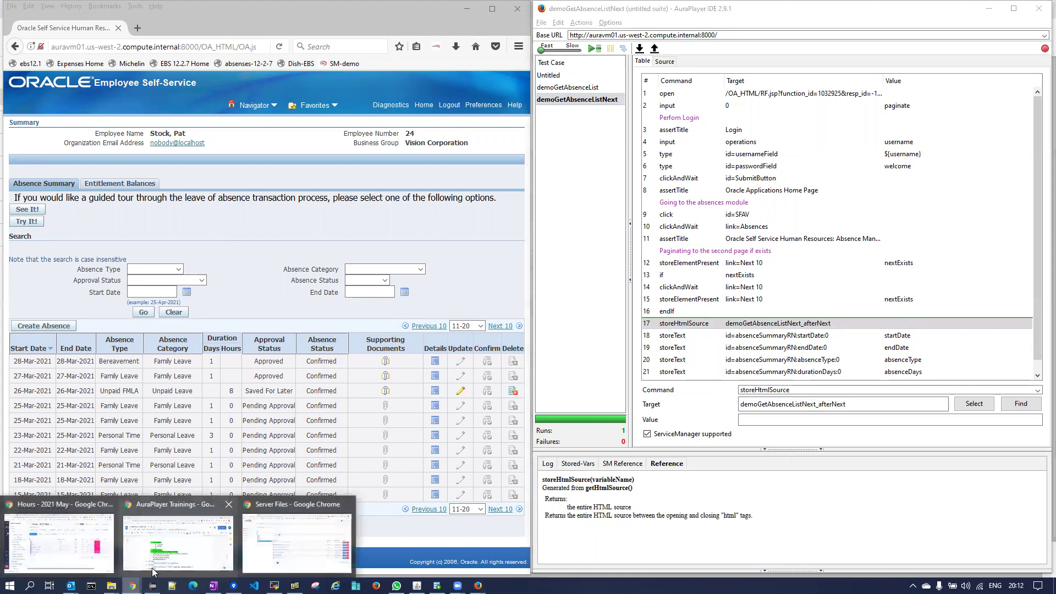
click(277, 556)
click(34, 122)
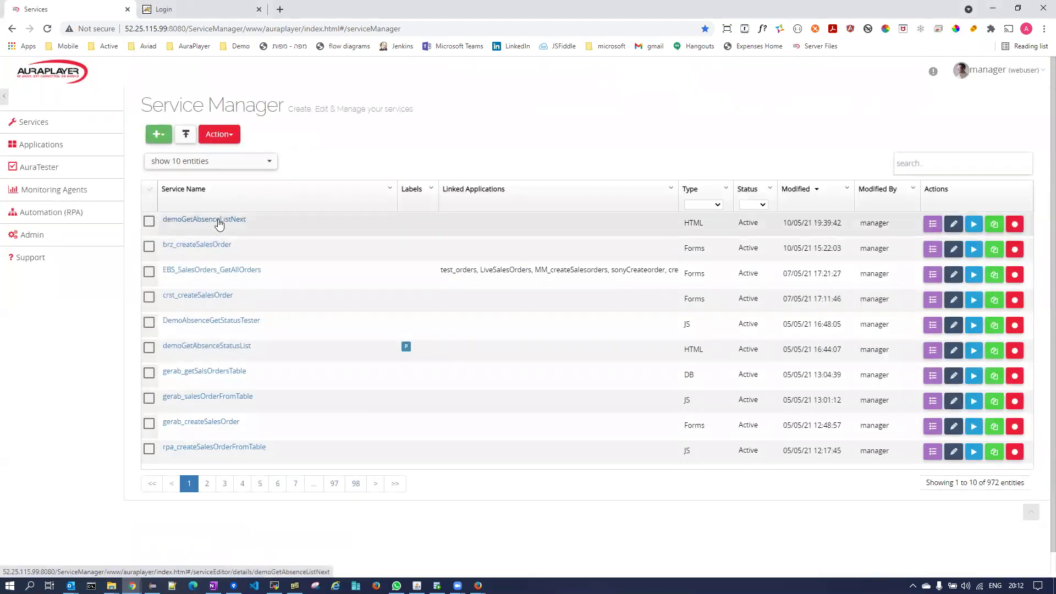
click(219, 222)
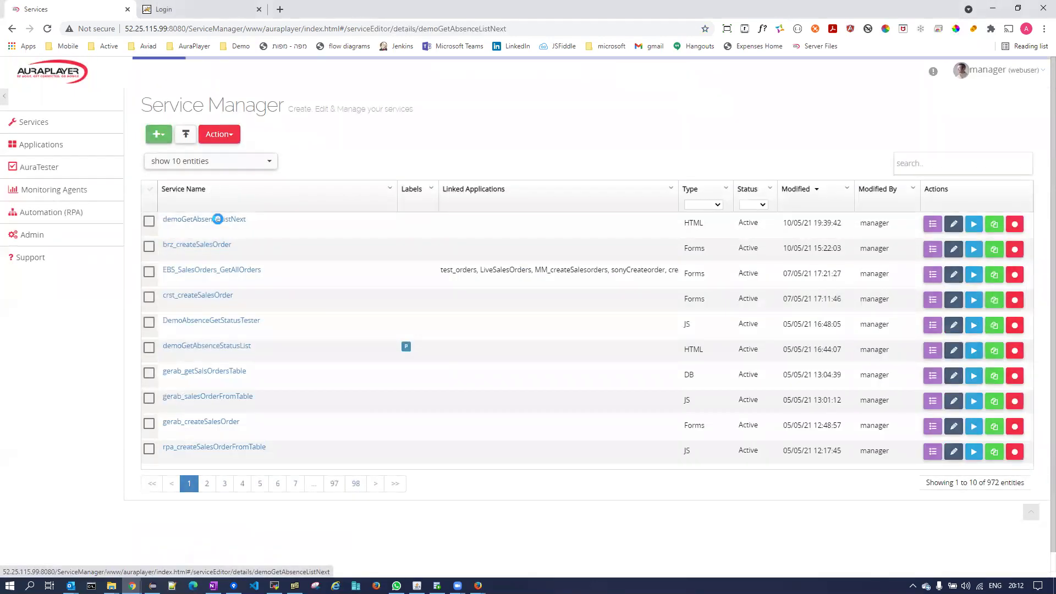
scroll(559, 224, down, 2)
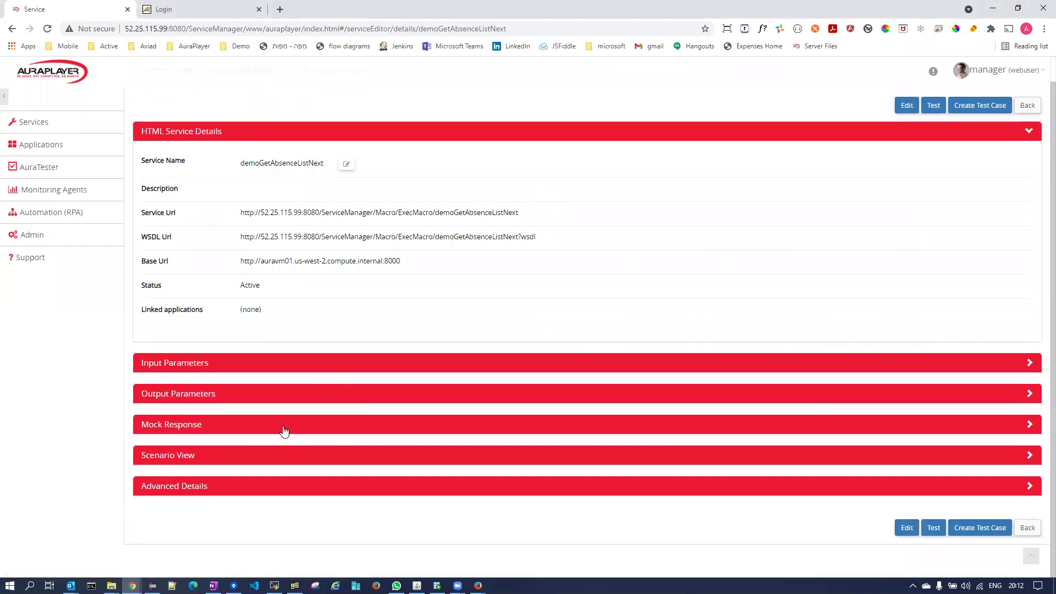
- Update the service's recording from the Scenario View with demoGetAbsenceListNext.html, overwriting the existing file
click(240, 457)
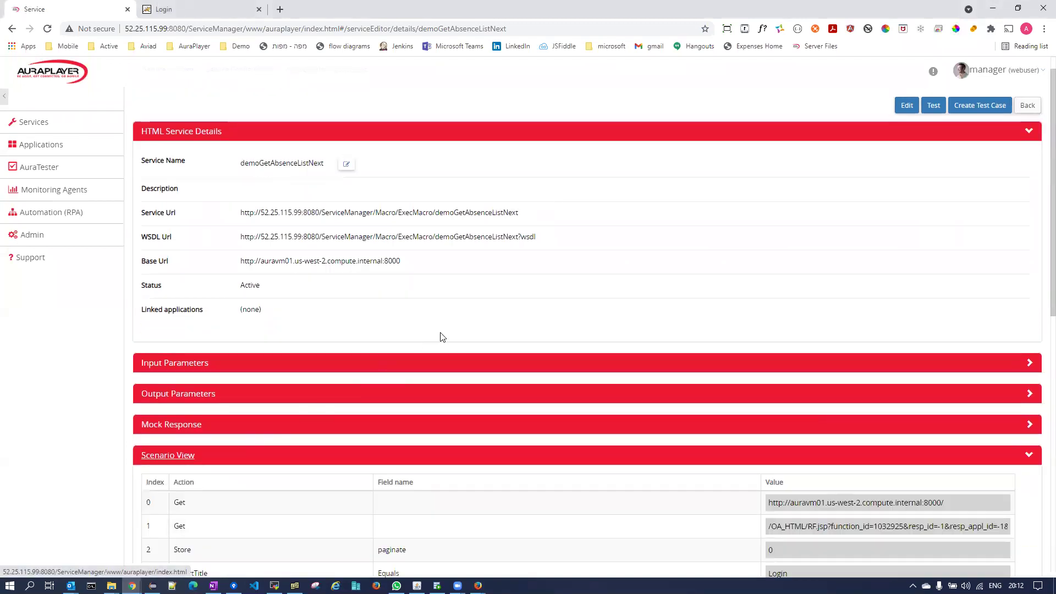
scroll(474, 328, down, 9)
click(1028, 446)
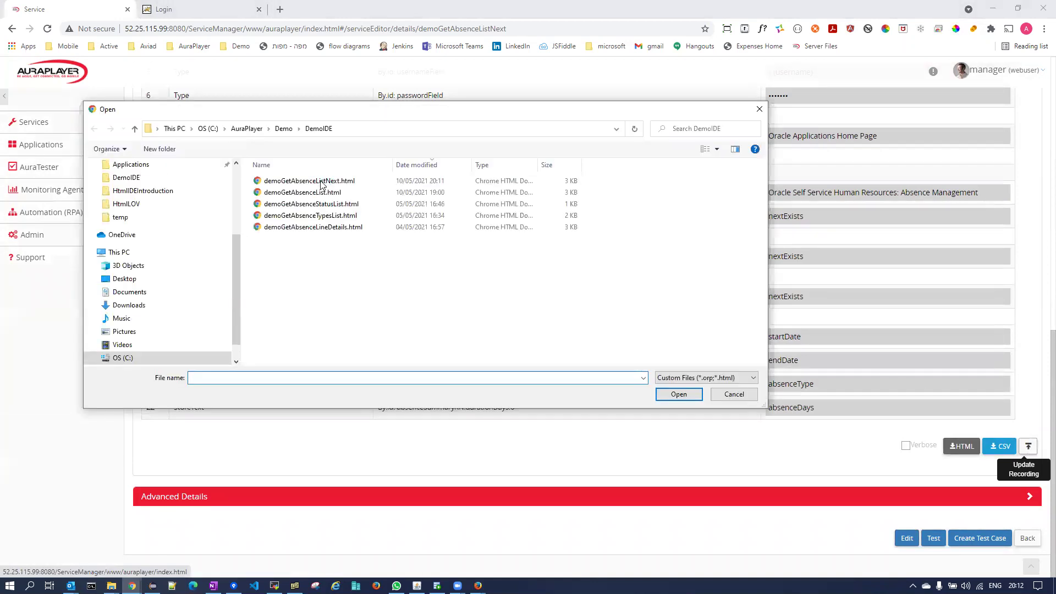
click(320, 183)
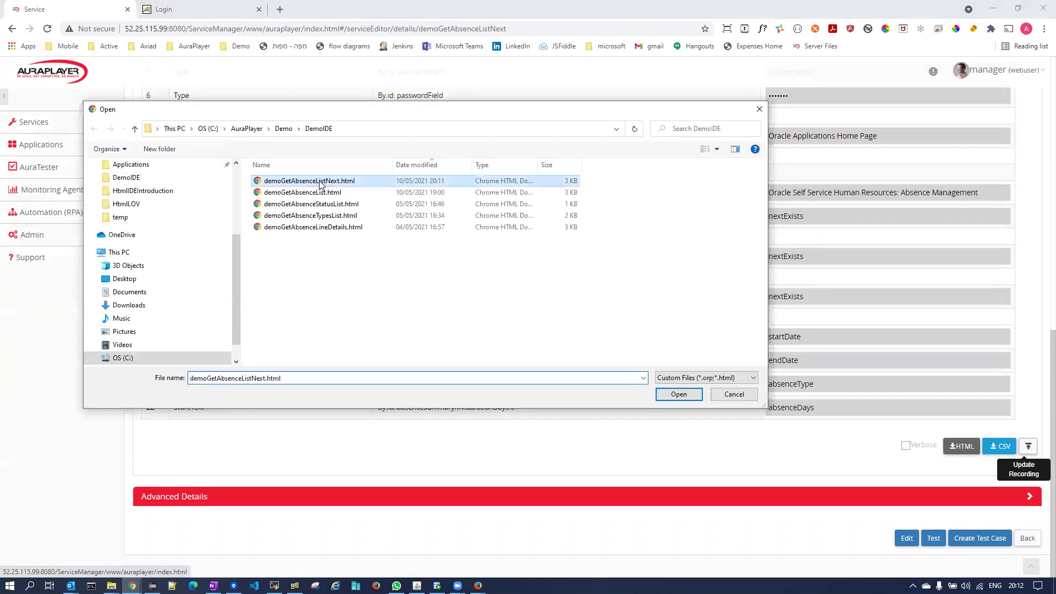
click(676, 396)
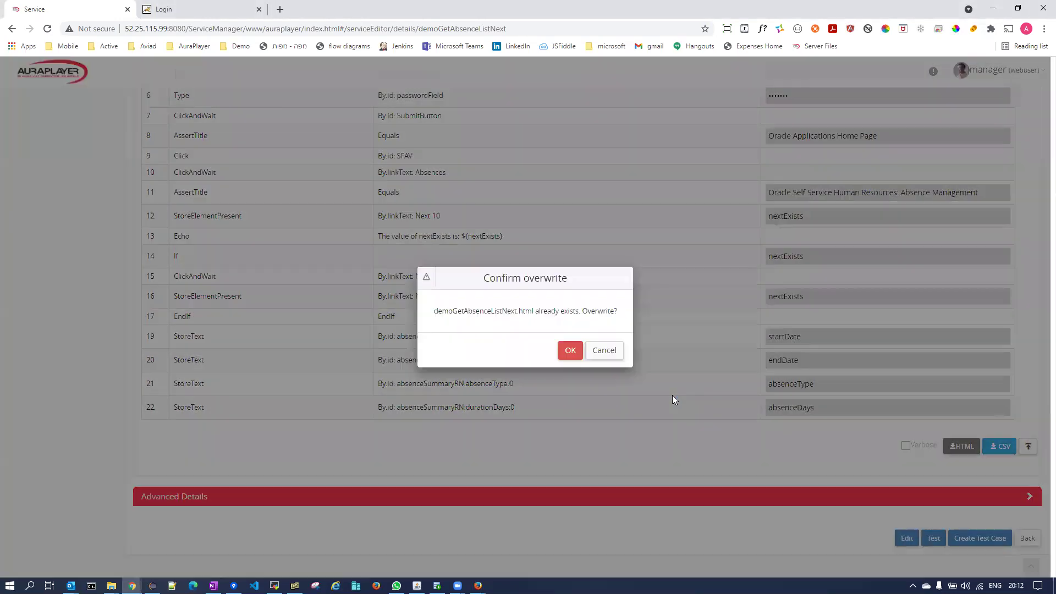
click(568, 348)
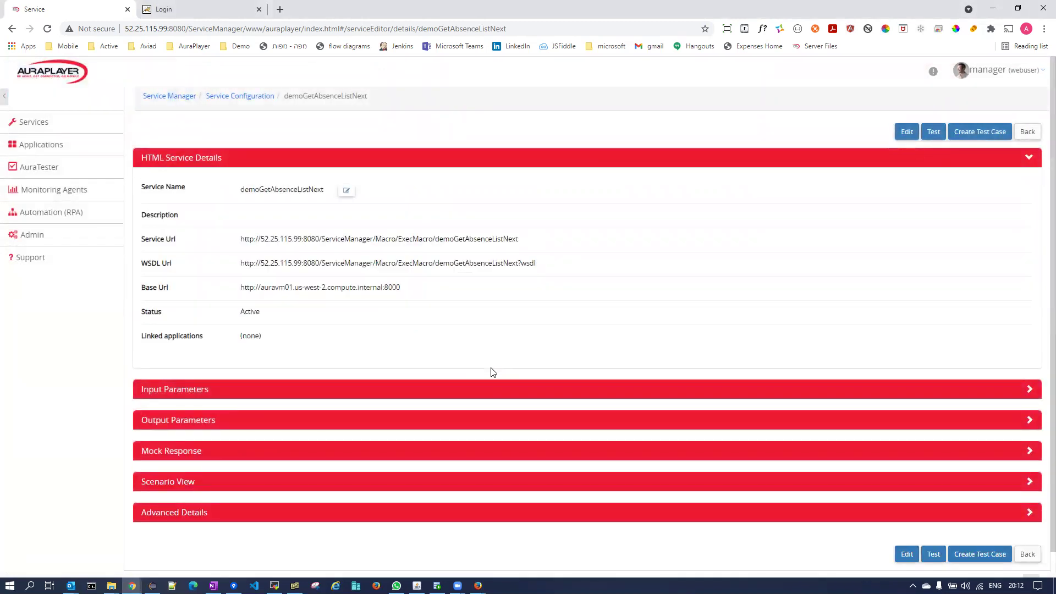
- Expand the service's Scenario View and turn on Verbose to include the debug commands
scroll(357, 352, down, 1)
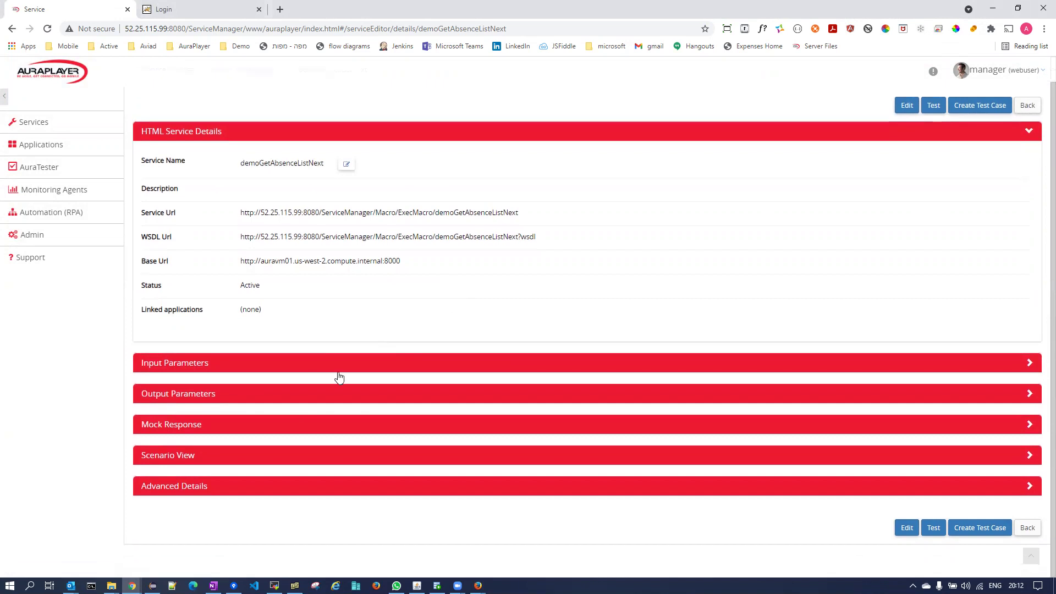
click(183, 457)
scroll(550, 293, down, 5)
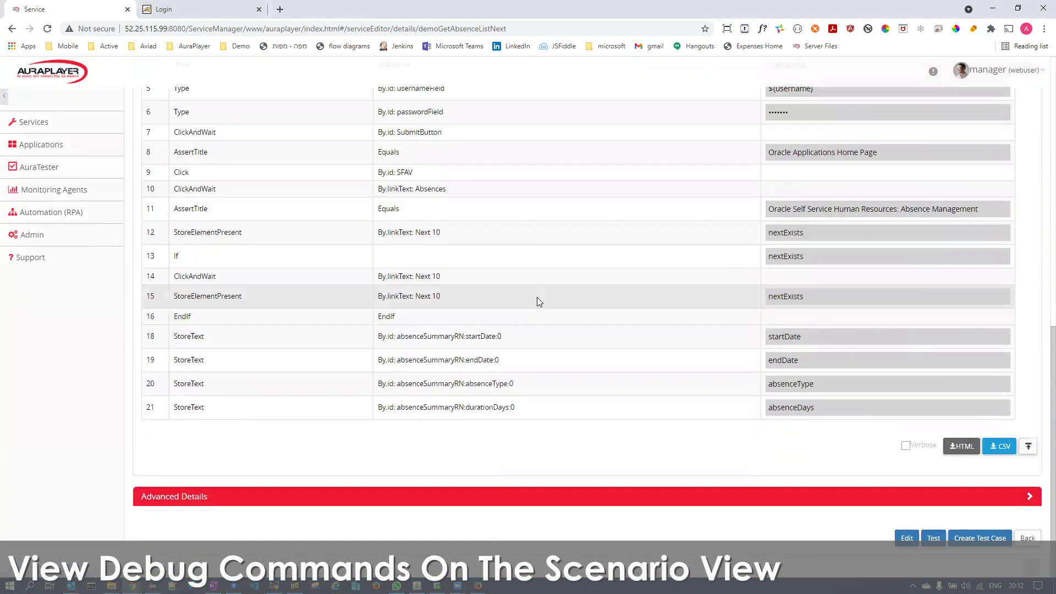
scroll(631, 256, up, 1)
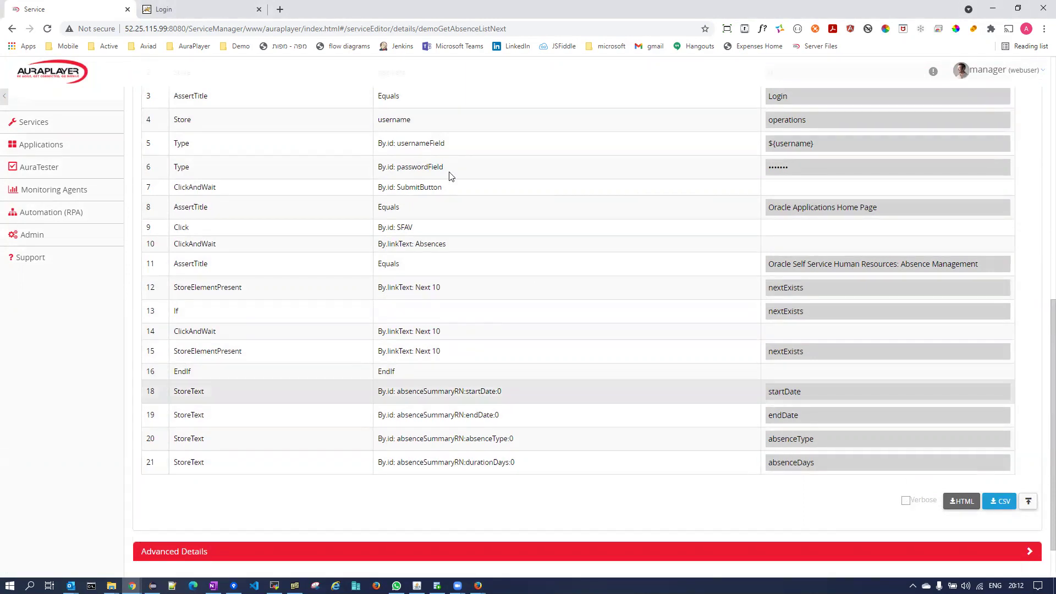
click(906, 503)
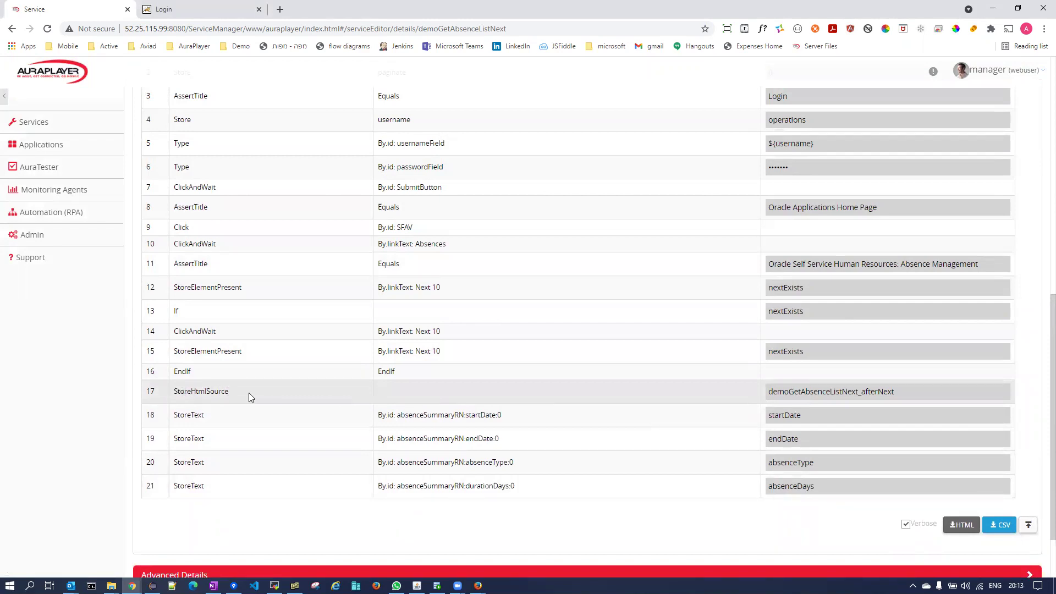
- Open the service tester for demoGetAbsenceListNext and run the test
scroll(798, 379, up, 10)
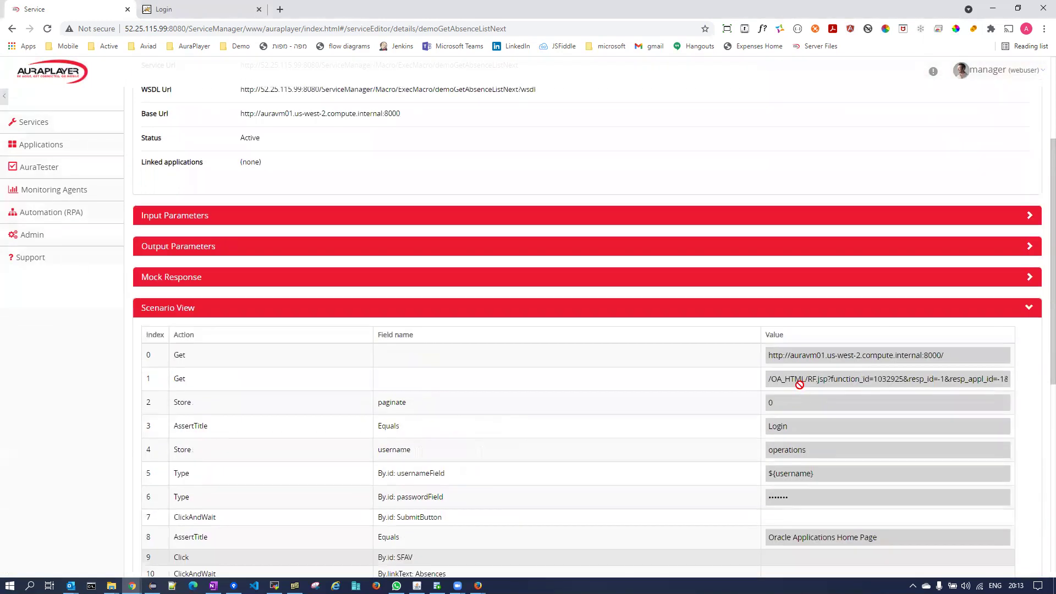
click(934, 132)
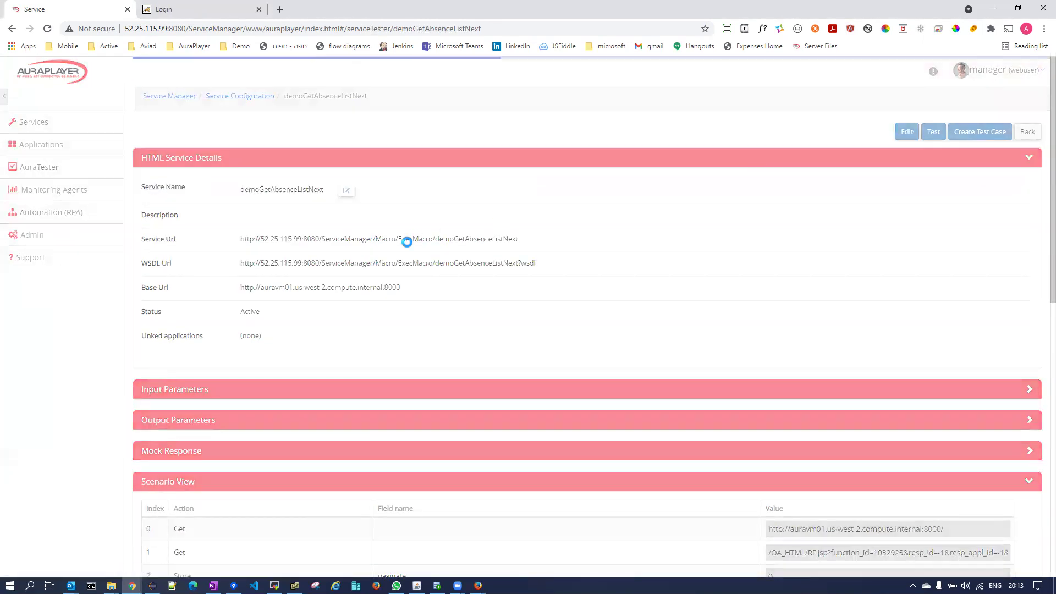
click(156, 512)
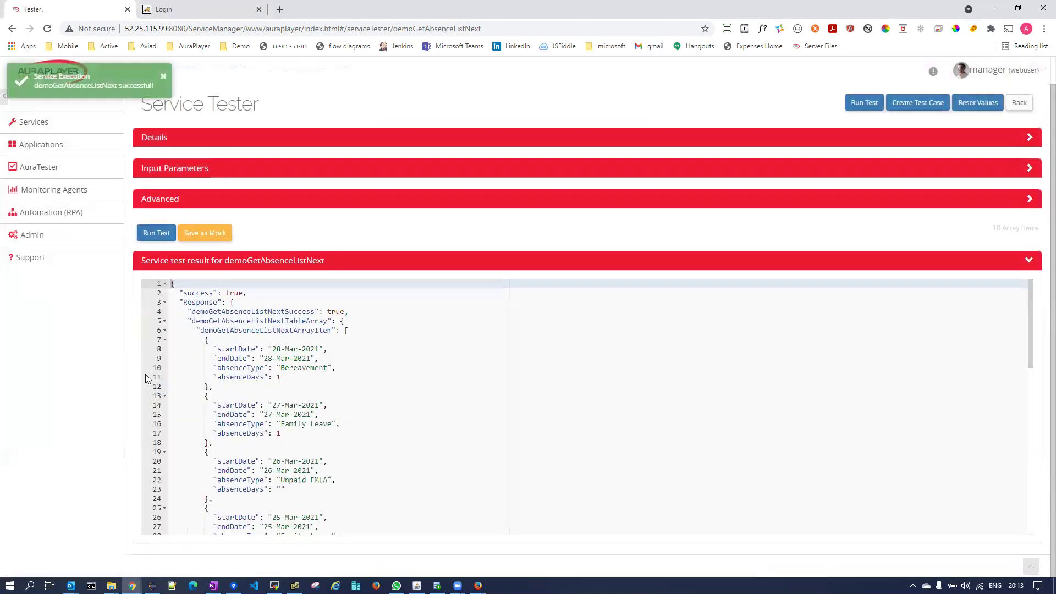
- Open demoGetAbsenceListNext_afterNext.html from the temp folder of the admin server files
click(32, 236)
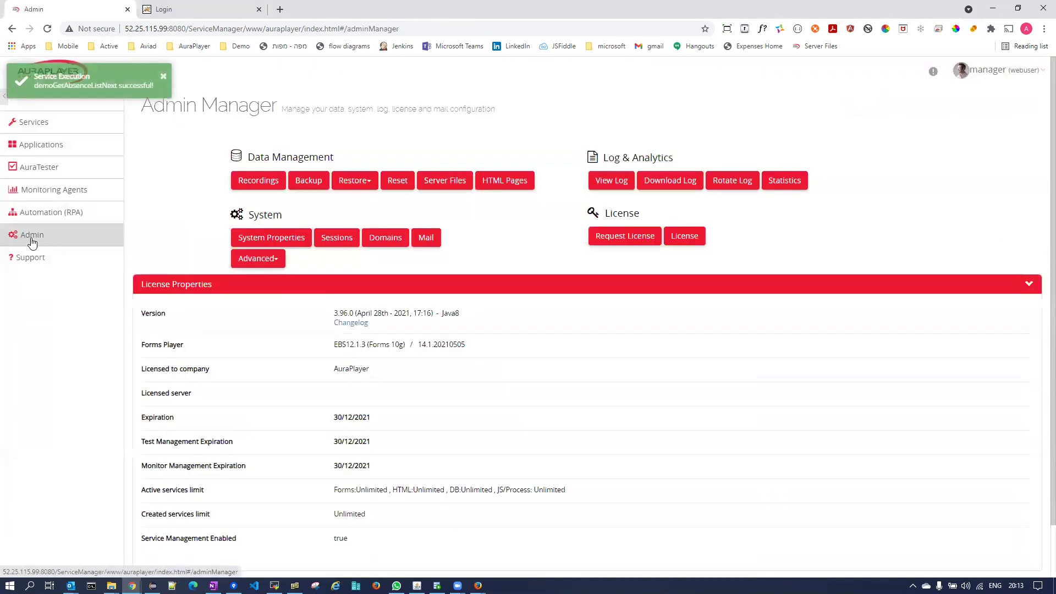
click(441, 184)
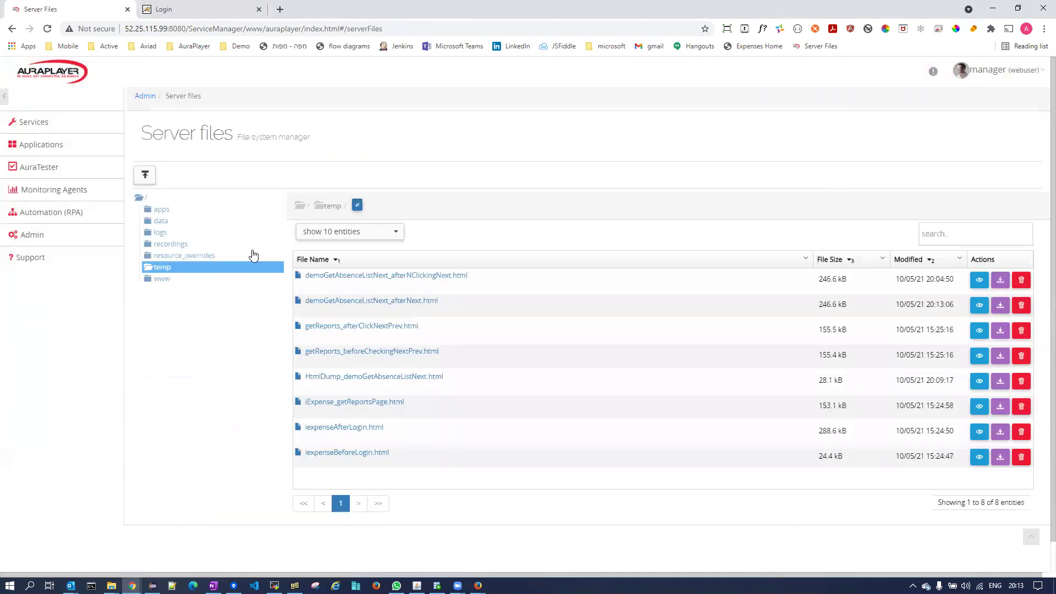
click(163, 271)
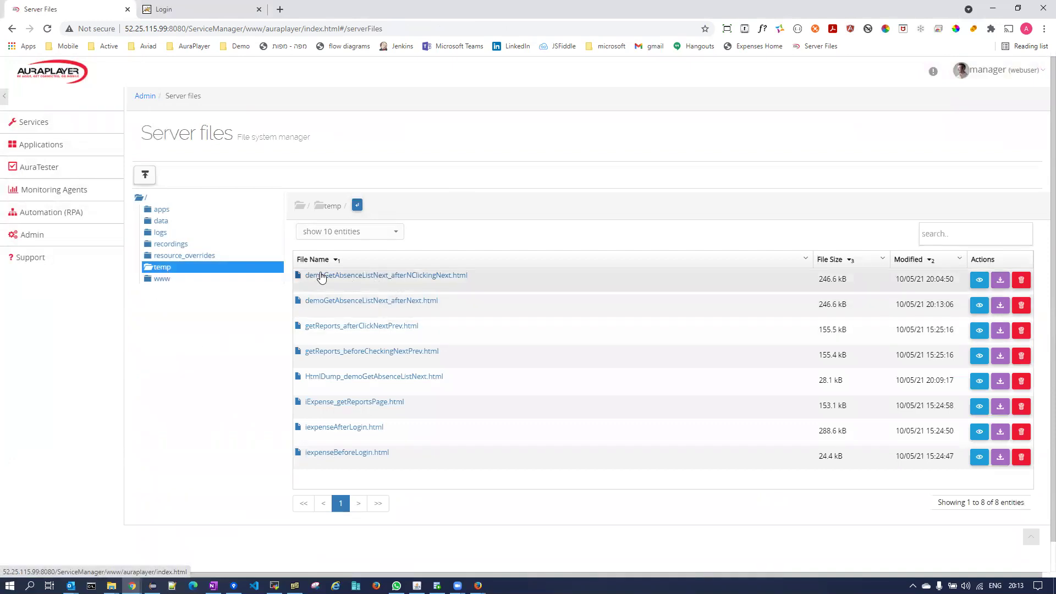
click(387, 302)
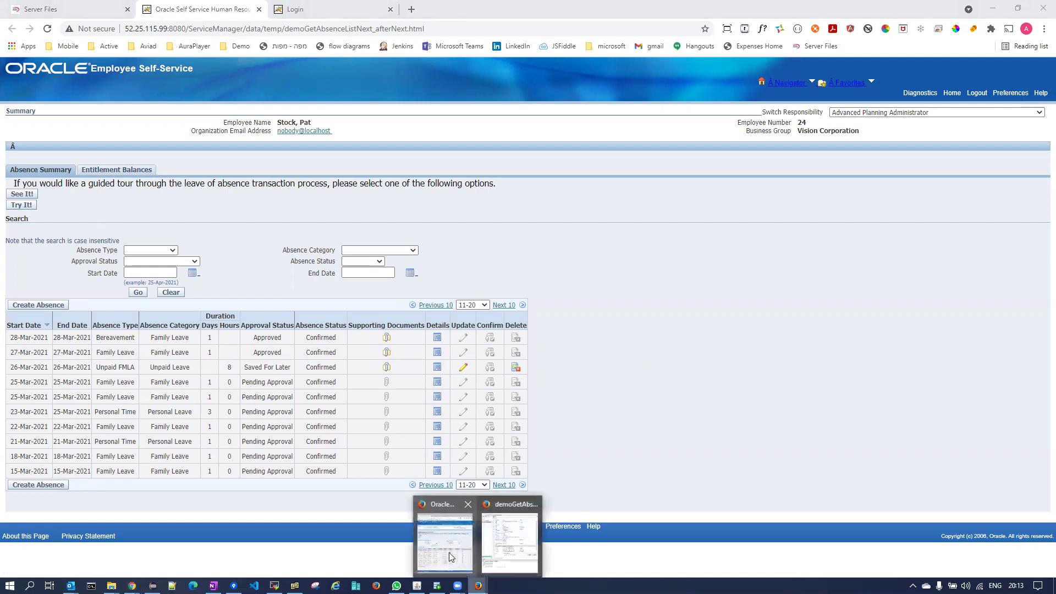
- Switch back to the AuraPlayer IDE window and enlarge the command table's area
click(472, 575)
click(510, 542)
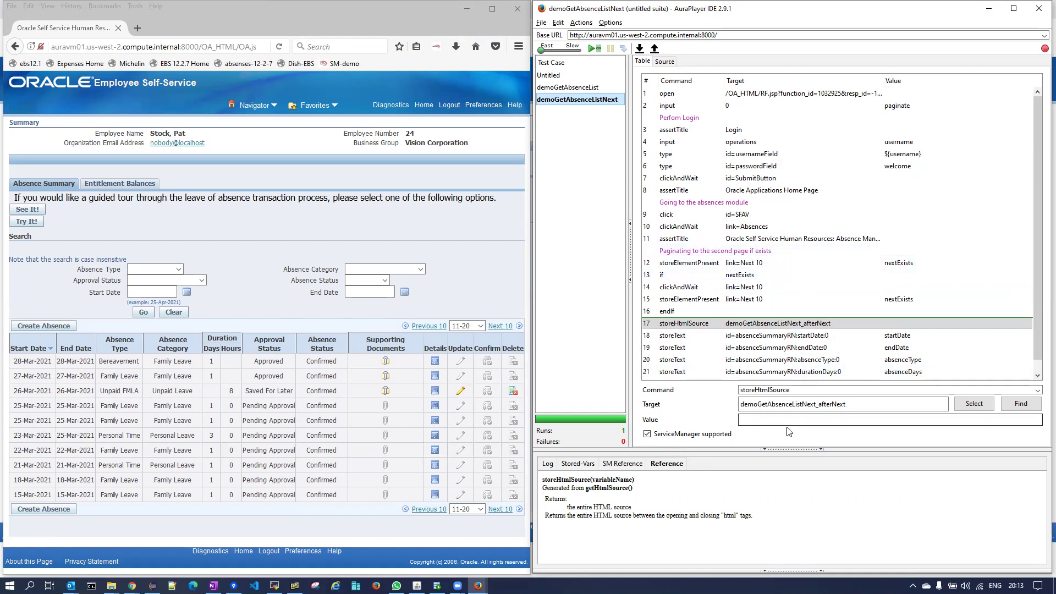
drag(749, 449, 746, 476)
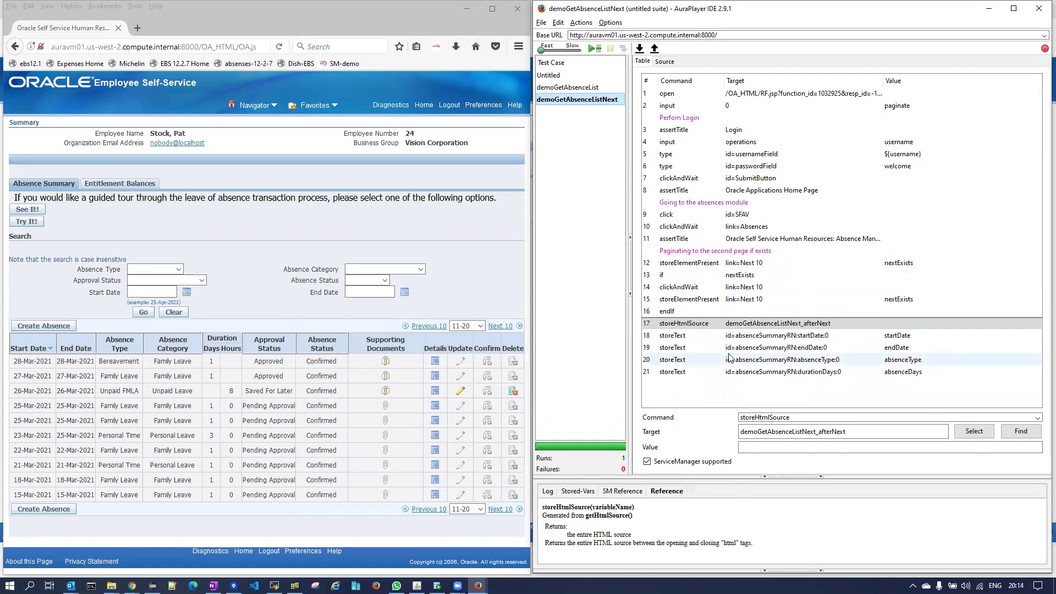
- Insert an echo command directly above the if command that checks nextExists
click(694, 324)
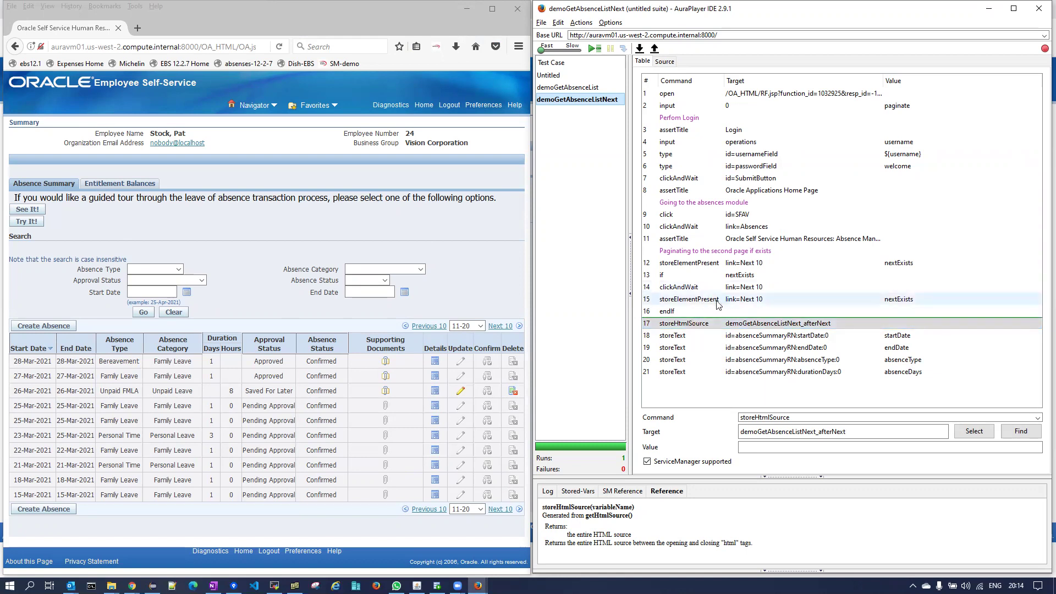
click(697, 264)
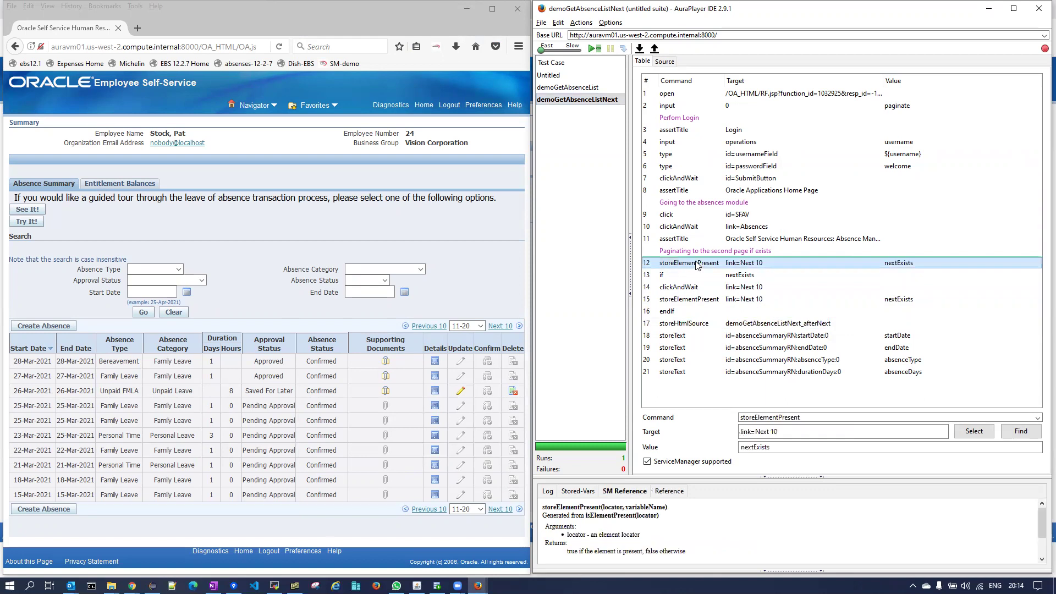
click(691, 278)
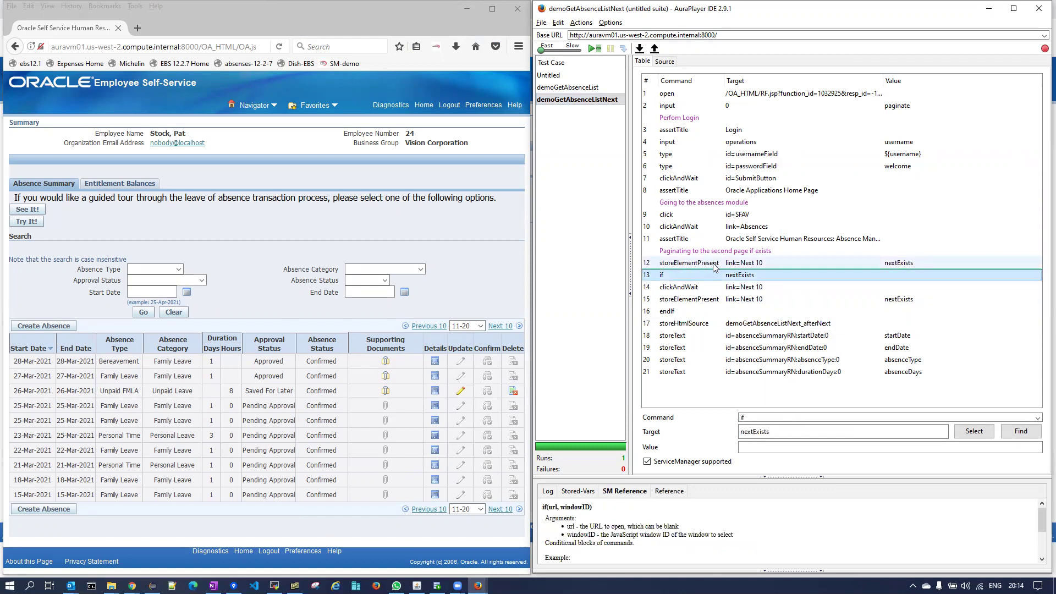
click(749, 266)
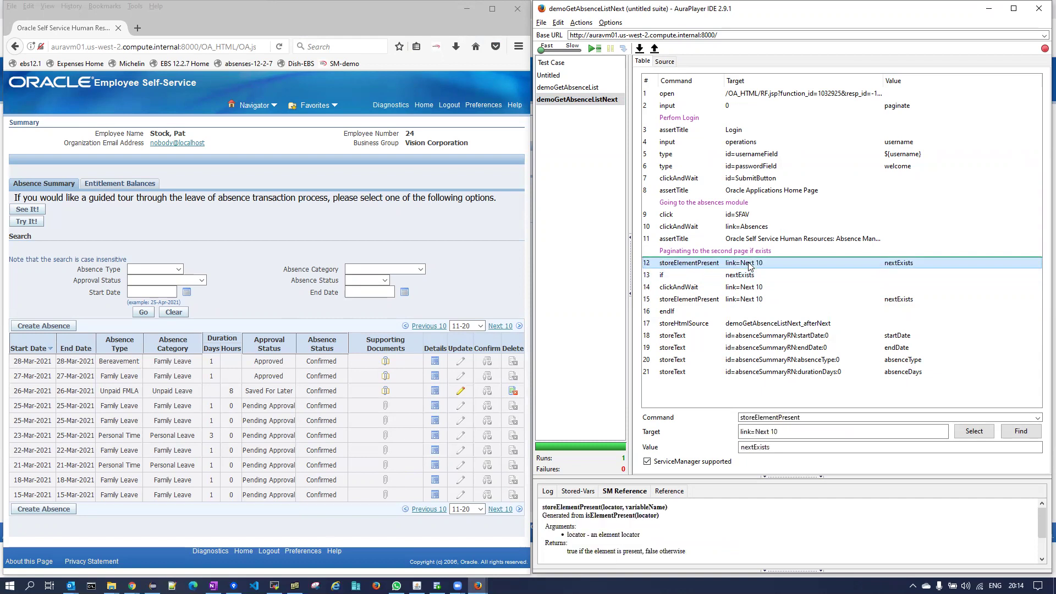
click(743, 276)
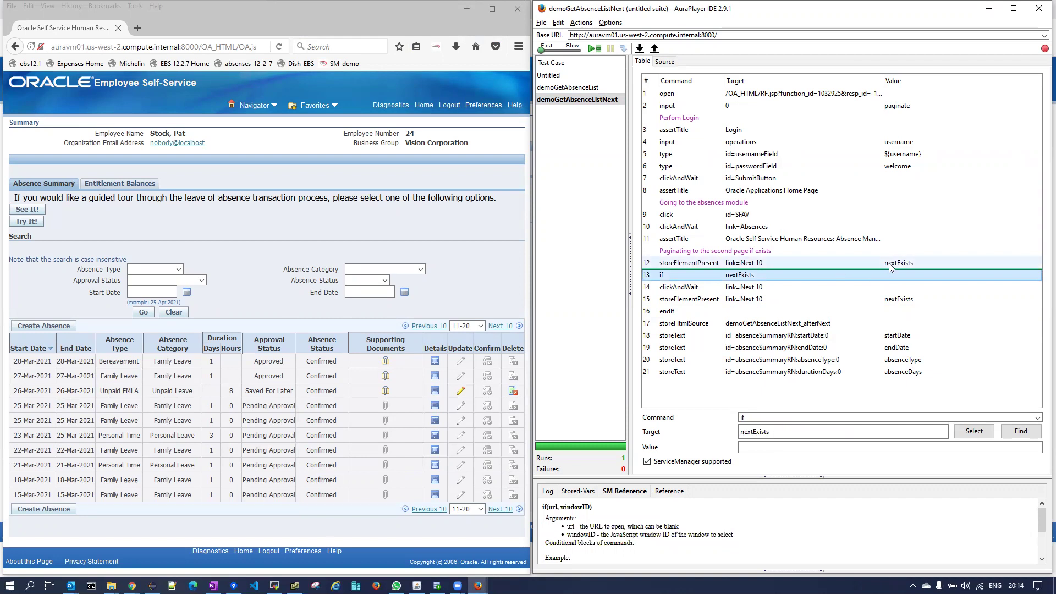
right_click(734, 280)
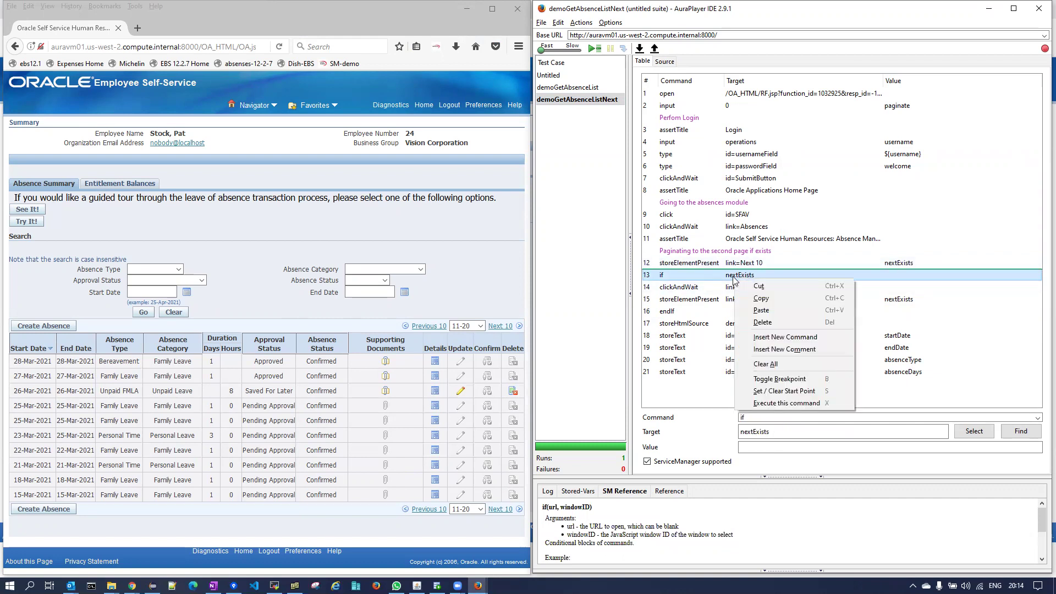
click(778, 337)
click(763, 418)
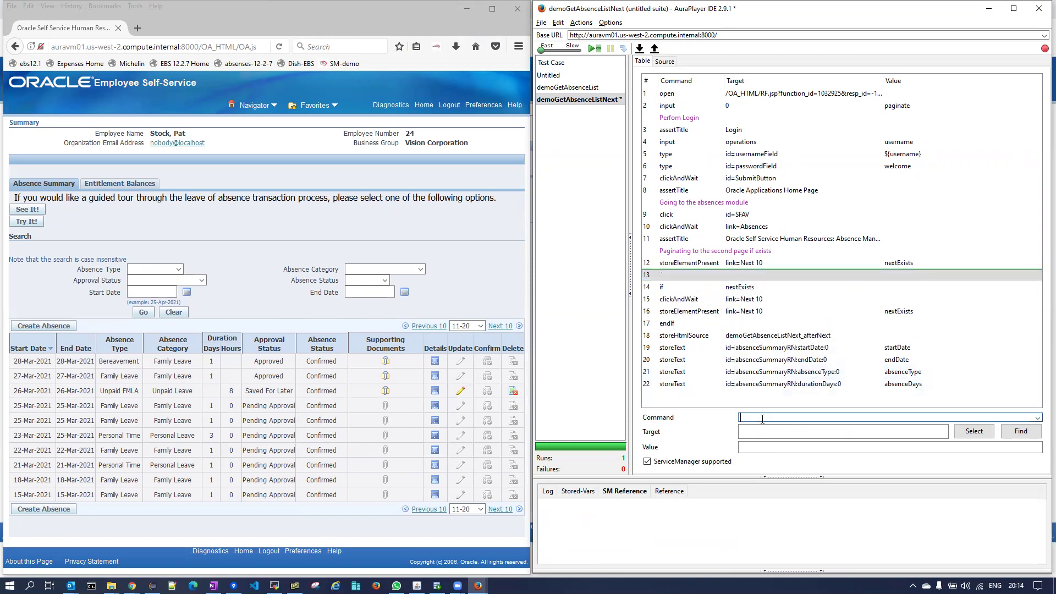
text(ec)
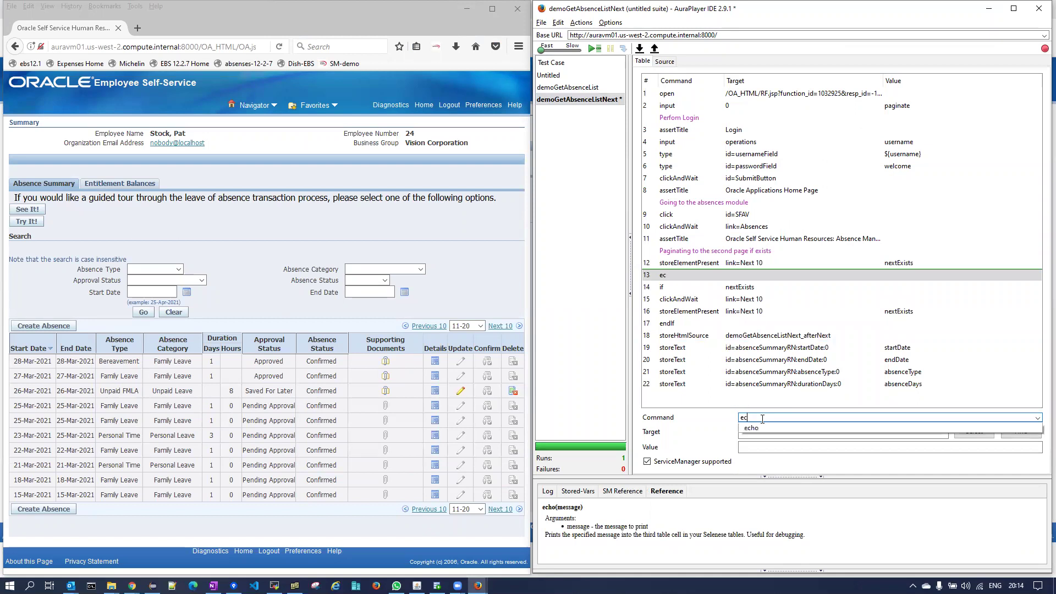
key(Tab)
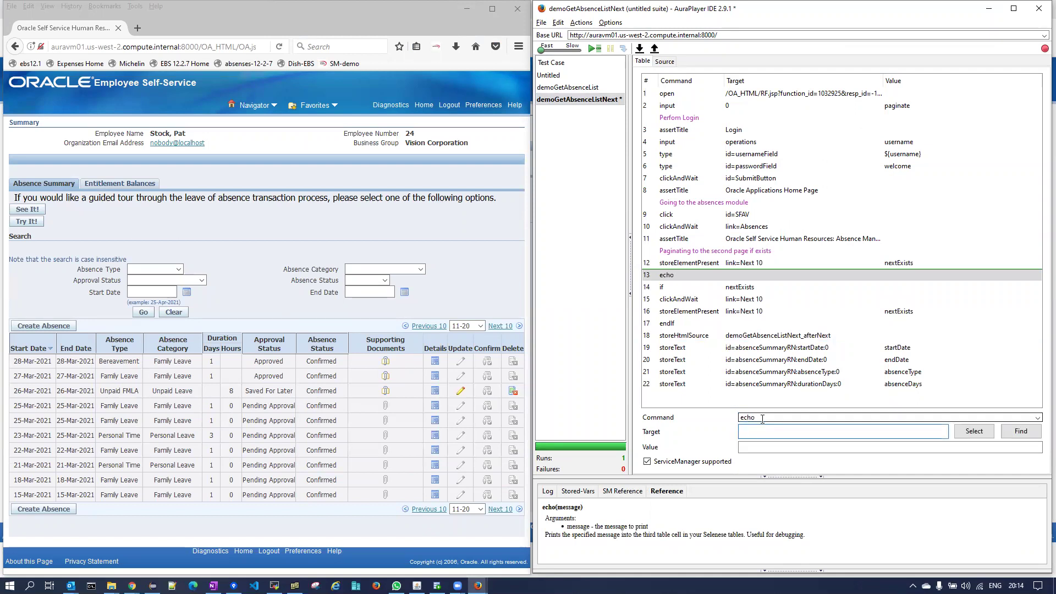
- Set the echo command's target to "***The value of nextExists is ${nextExists}" and save the test case
text(***The value of nextExists is)
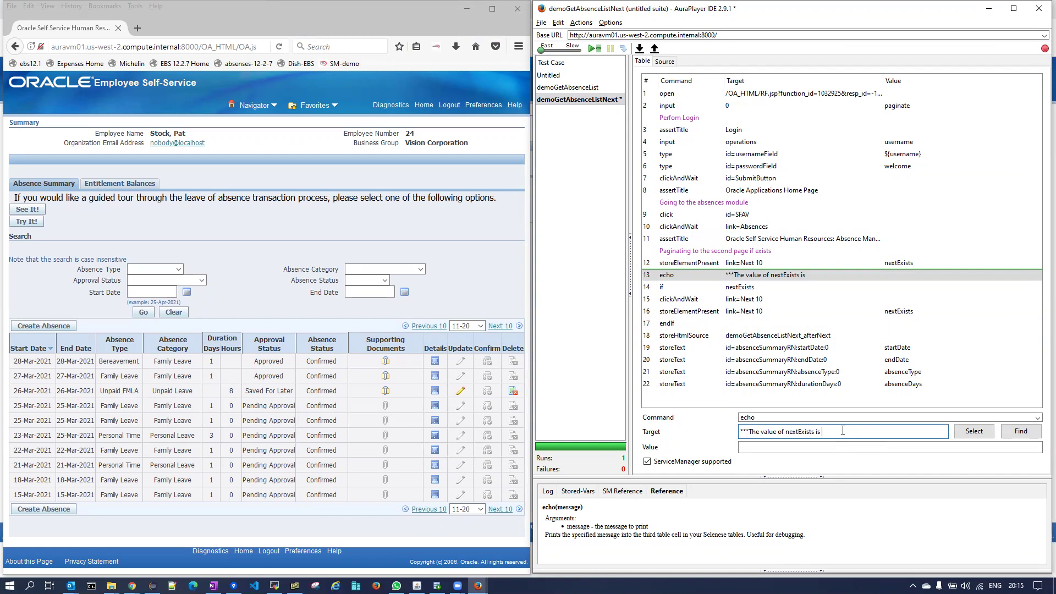
text($)
text({})
text(nextExists)
drag(821, 432, 866, 432)
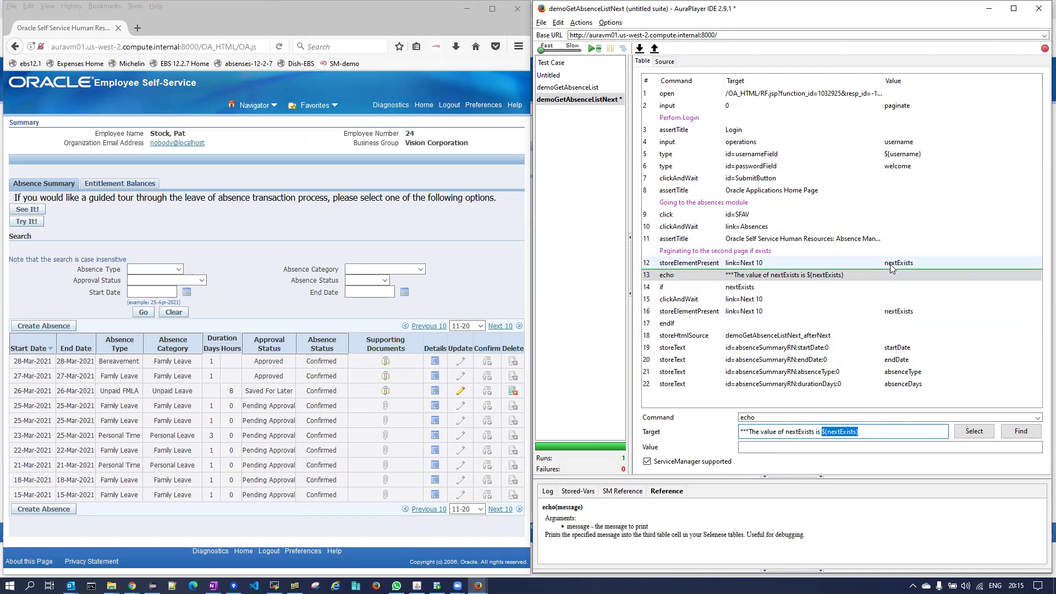
click(586, 103)
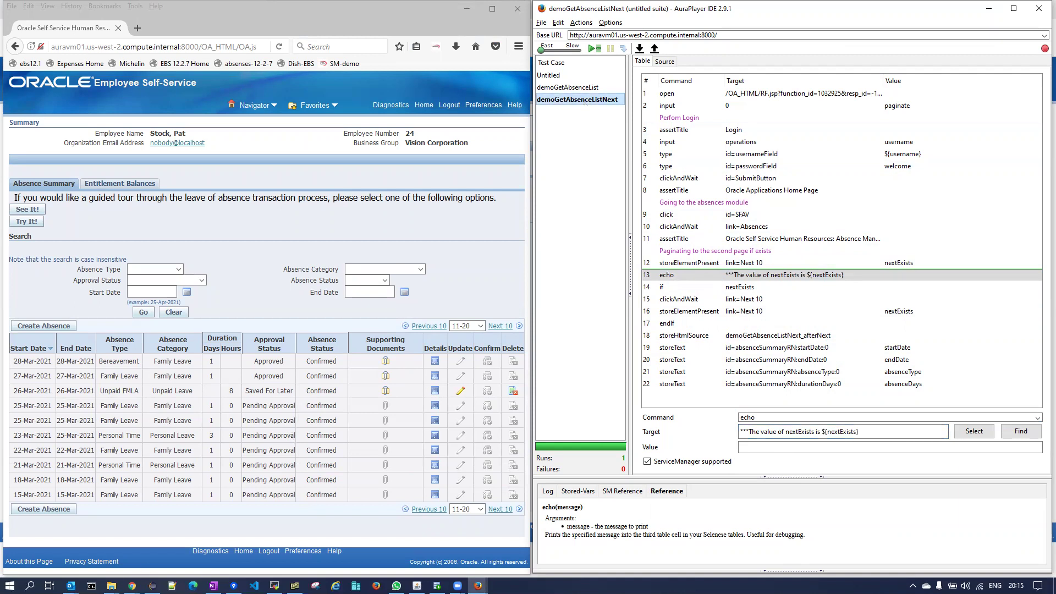
- Switch to Service Manager in Chrome and open the demoGetAbsenceListNext service with its Scenario View expanded
click(132, 585)
click(275, 556)
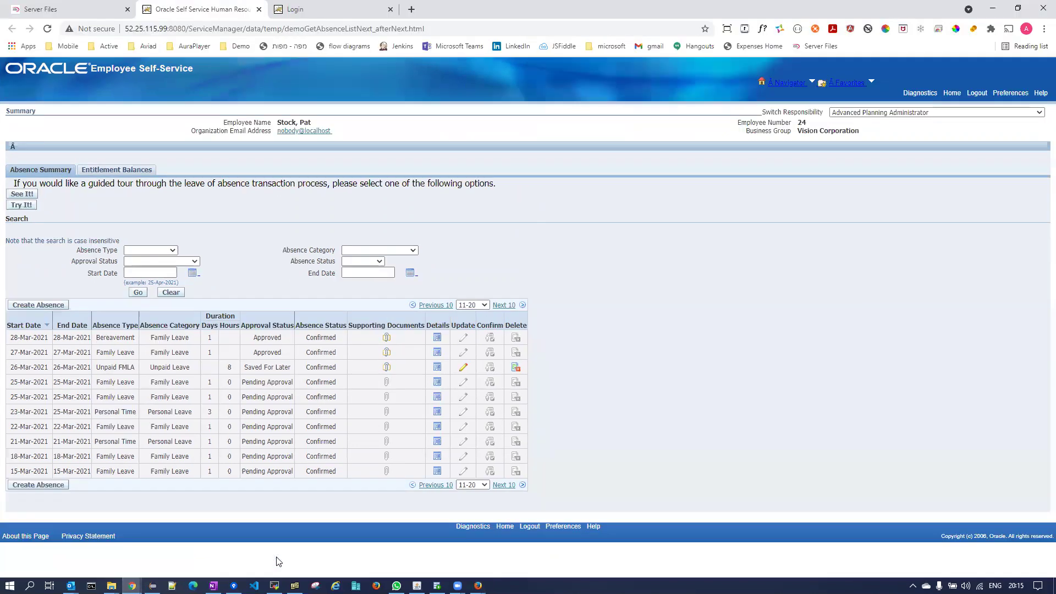
click(60, 11)
click(33, 122)
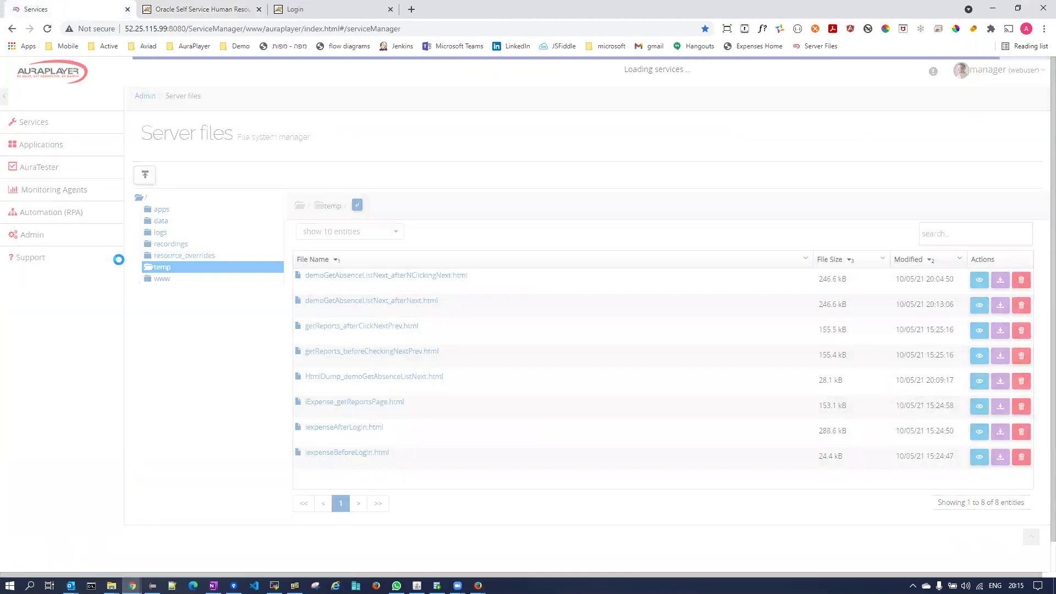
click(223, 220)
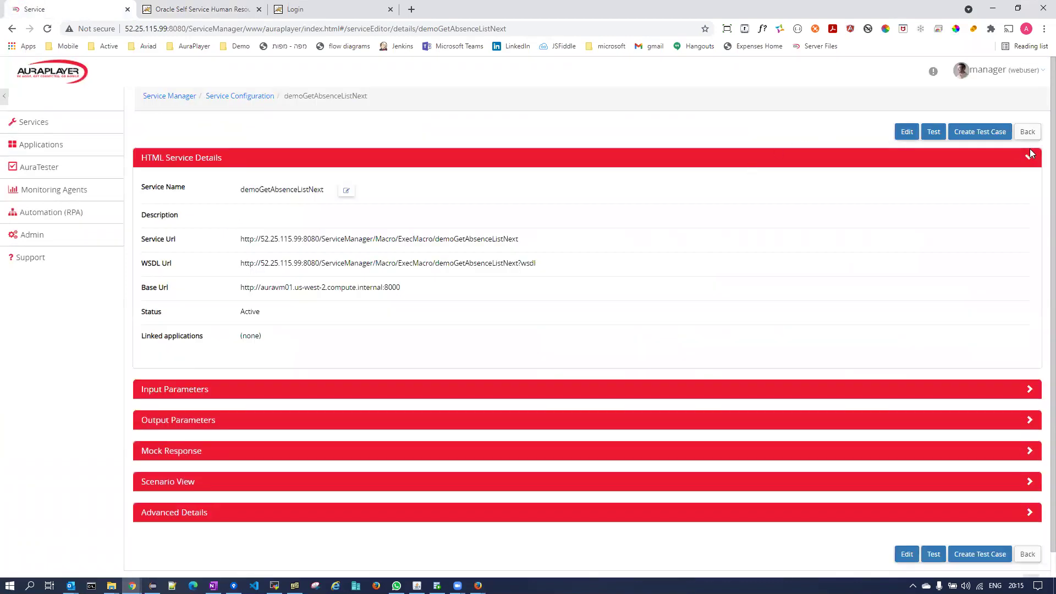
click(978, 484)
- Update the service's recording with demoGetAbsenceListNext.html from the DemoIDE folder, confirming the upload
scroll(733, 332, down, 6)
scroll(811, 370, down, 4)
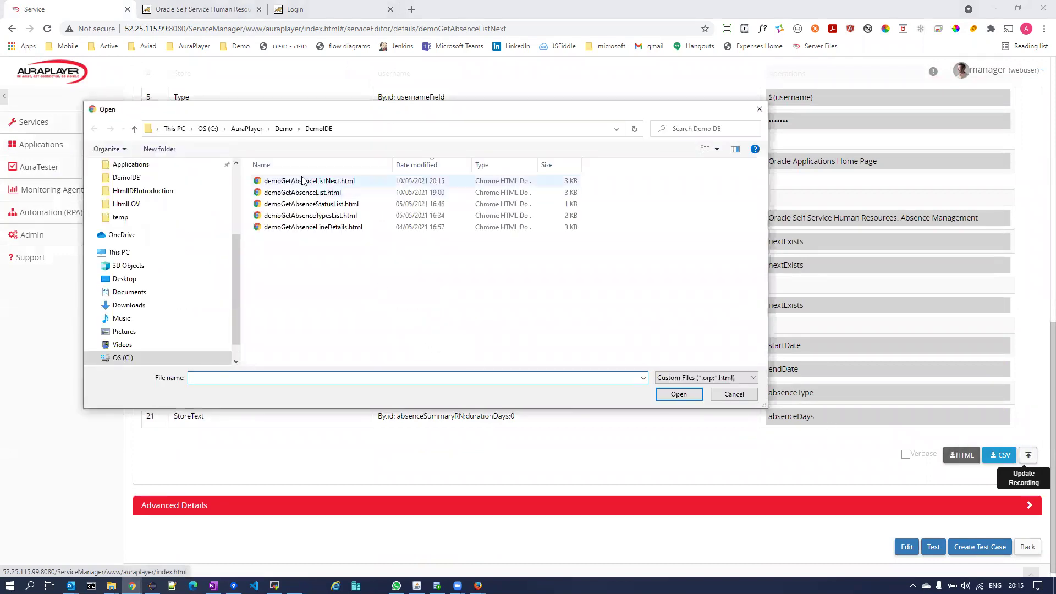
click(302, 182)
double_click(301, 184)
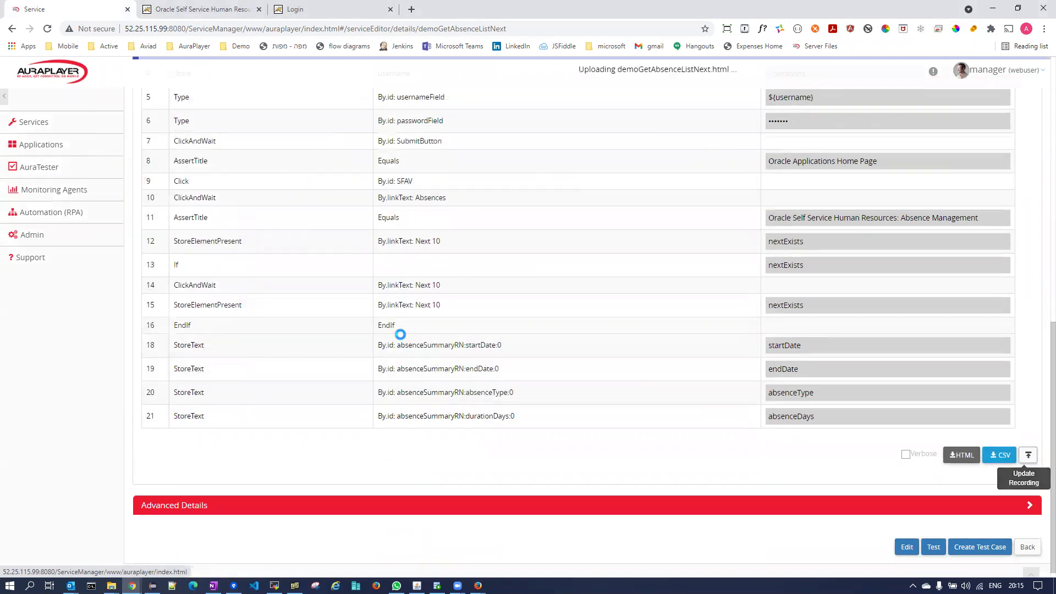
click(570, 350)
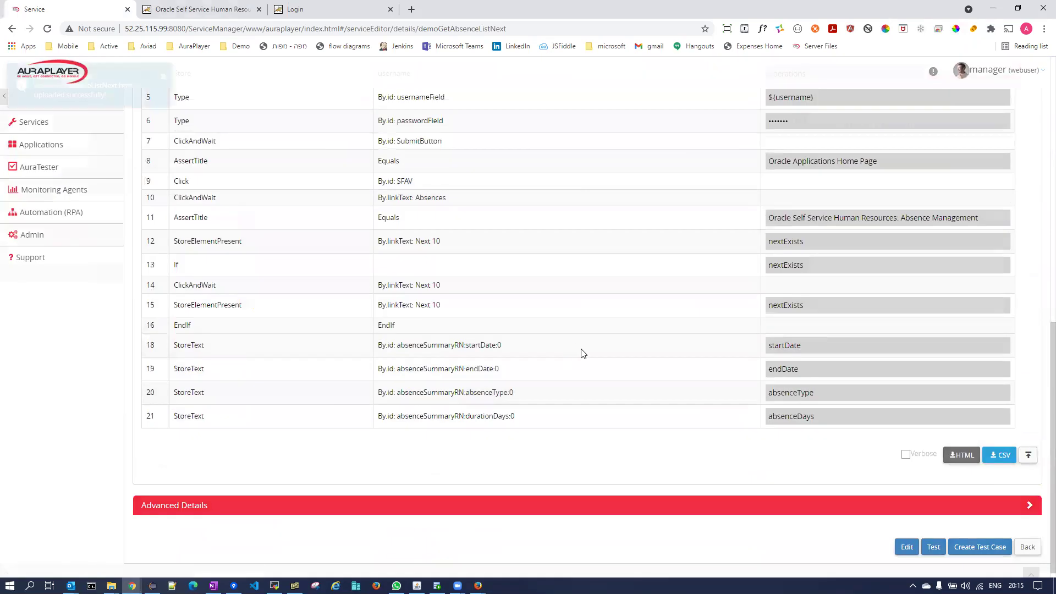
- Run the demoGetAbsenceListNext service test and open the log viewer from the admin area
click(933, 132)
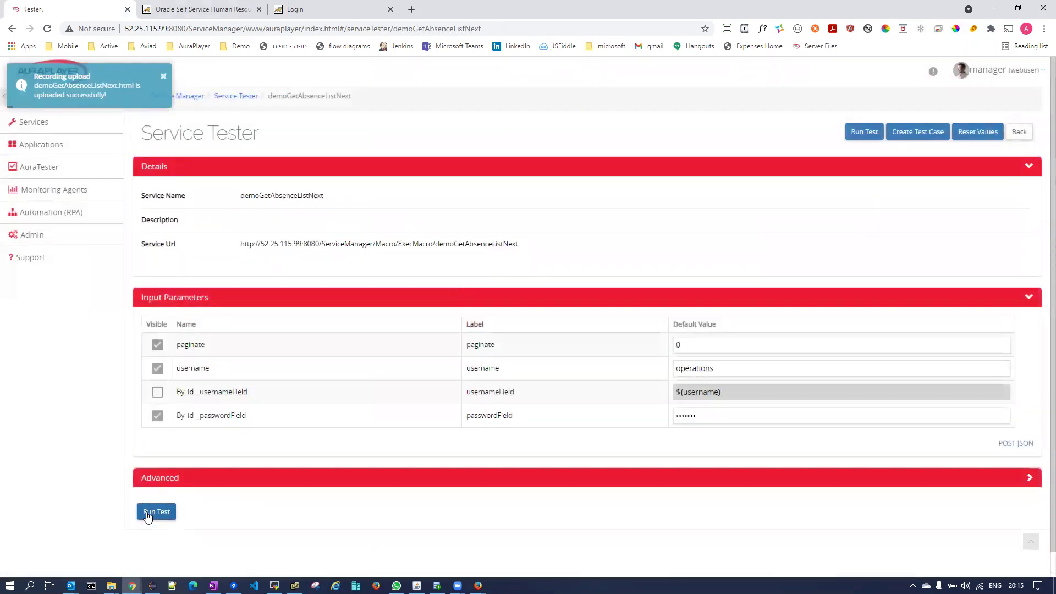
click(150, 510)
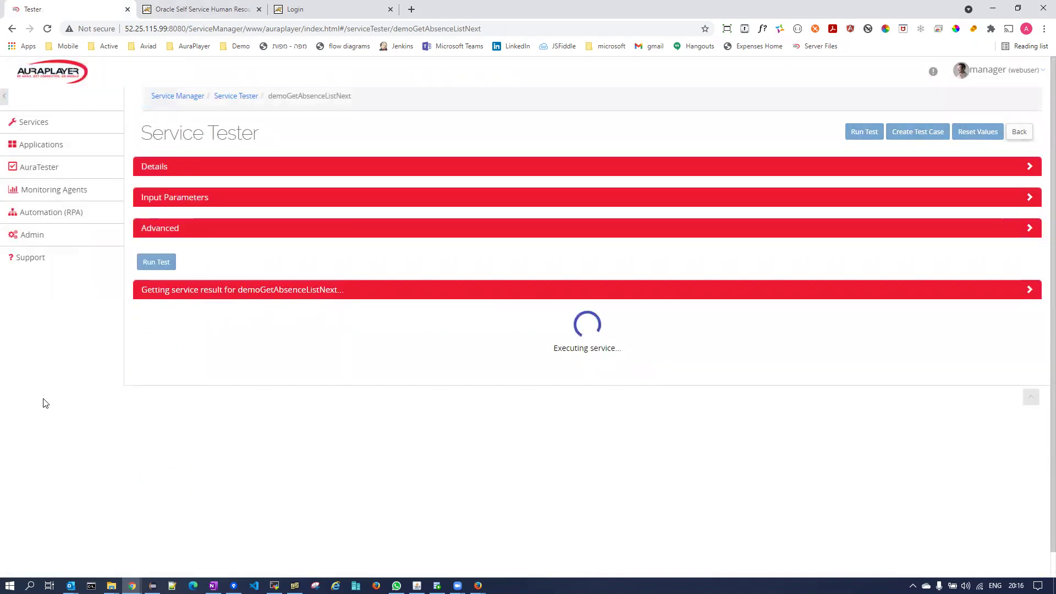
click(27, 237)
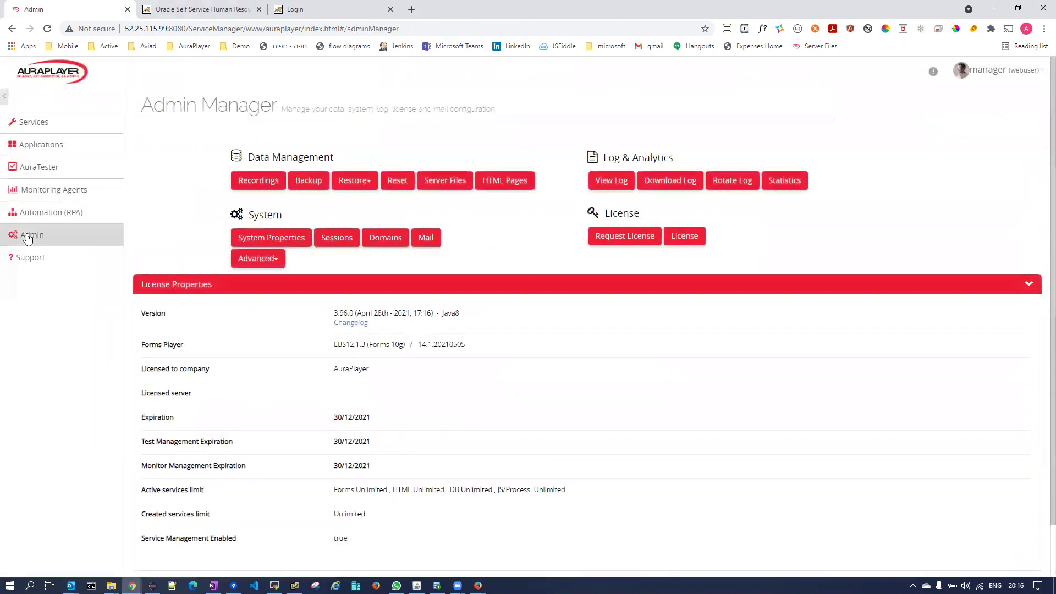
click(612, 182)
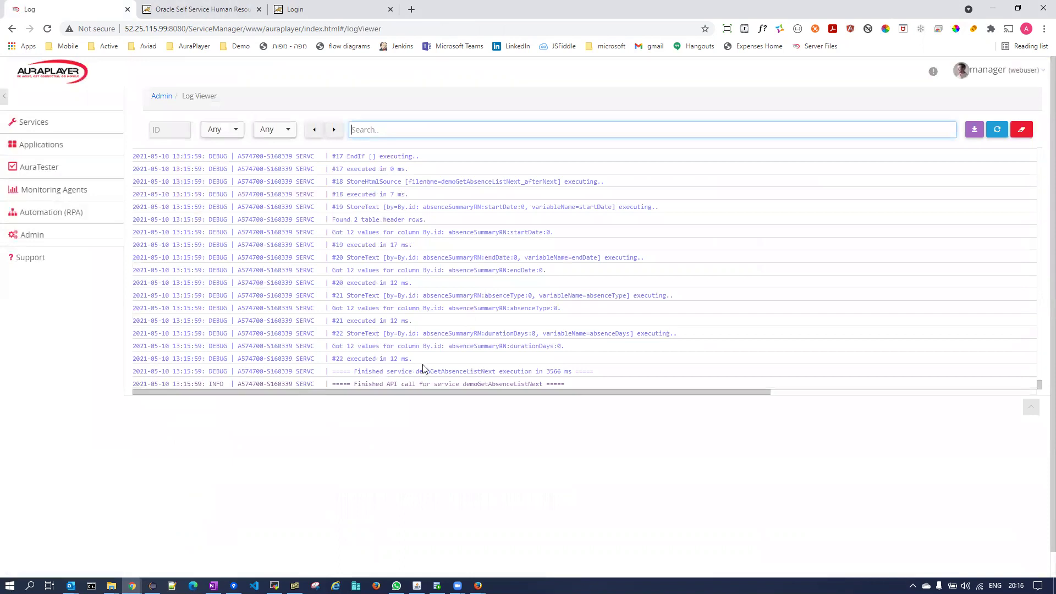
- Examine the log from the start of the demoGetAbsenceListNext execution to the message printed by the echo command
scroll(416, 352, up, 7)
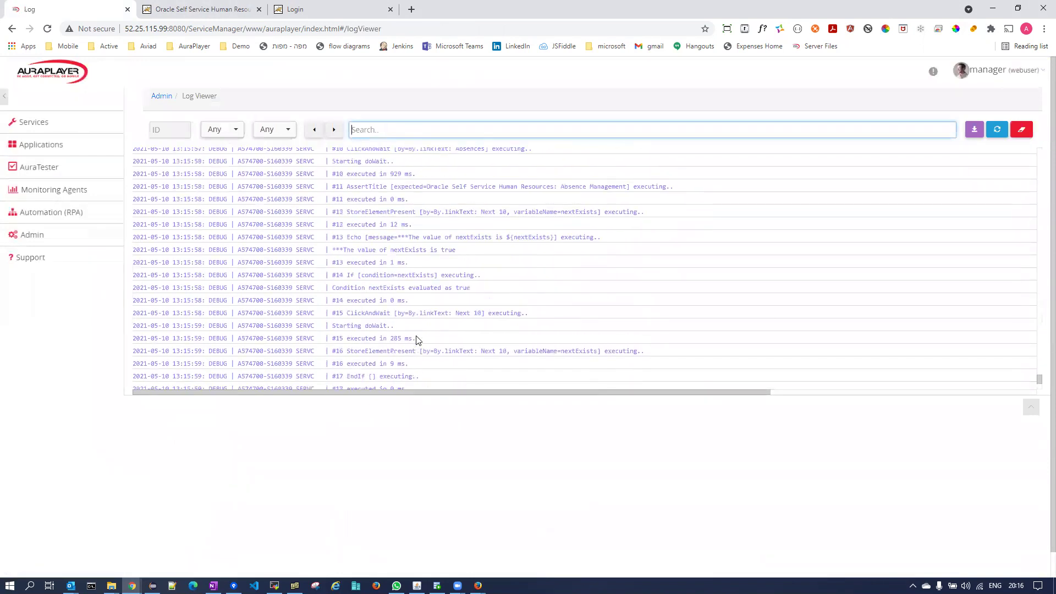
scroll(416, 339, up, 5)
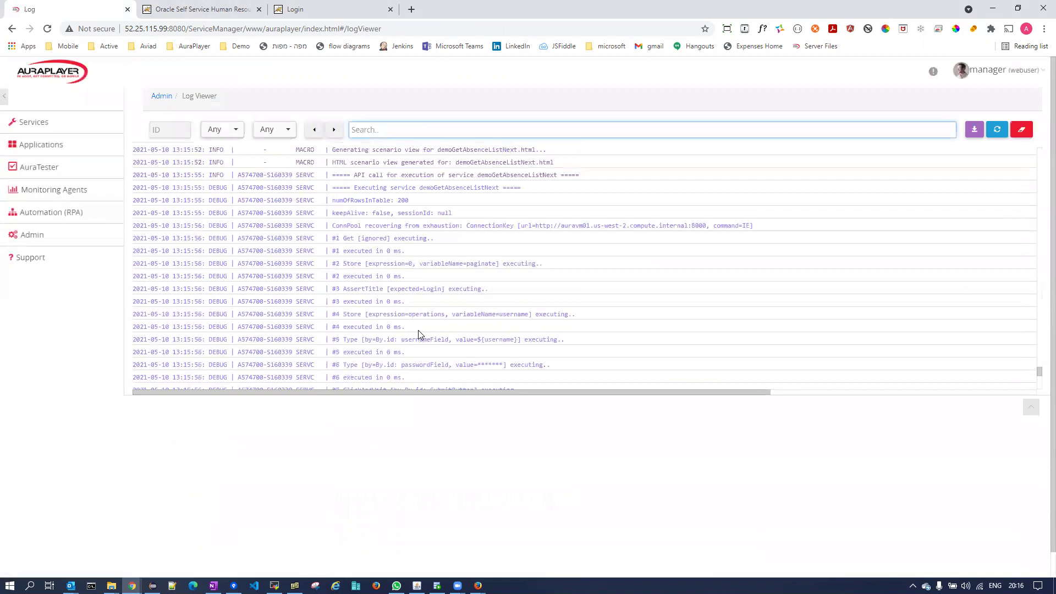
scroll(418, 330, up, 2)
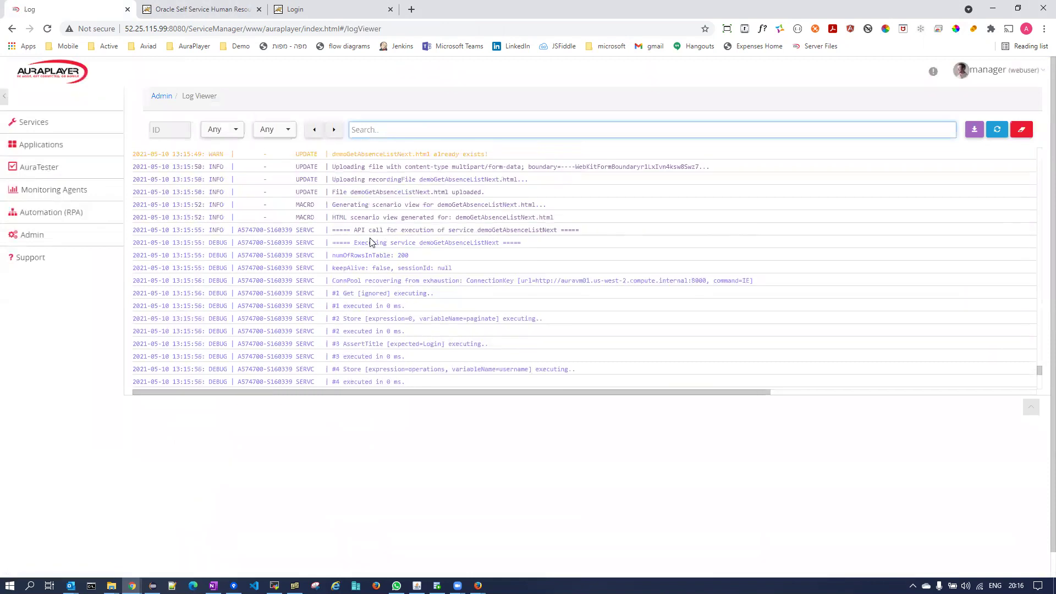
drag(353, 242, 505, 242)
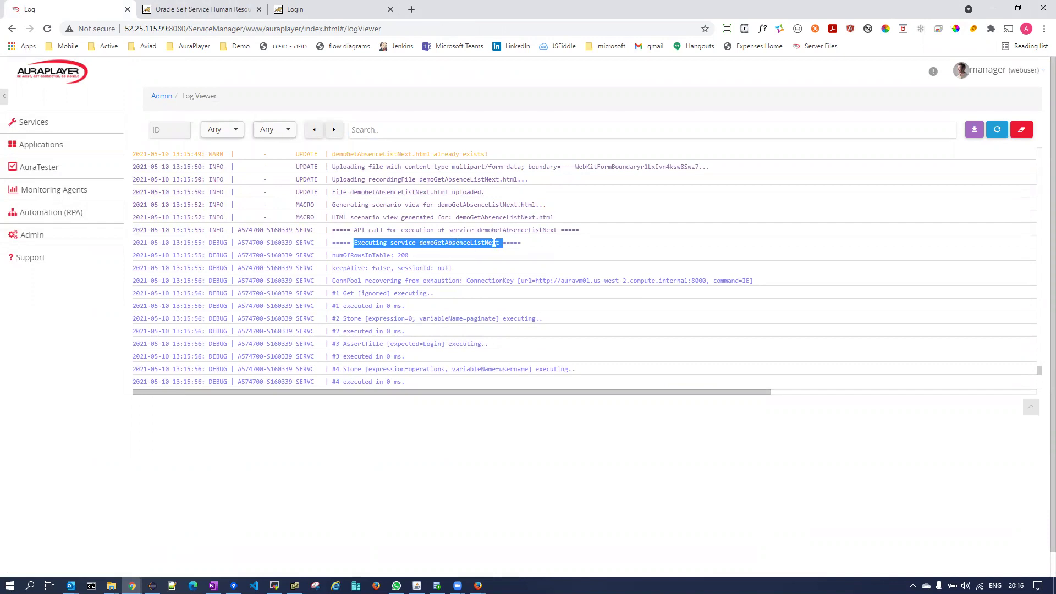
scroll(409, 275, down, 3)
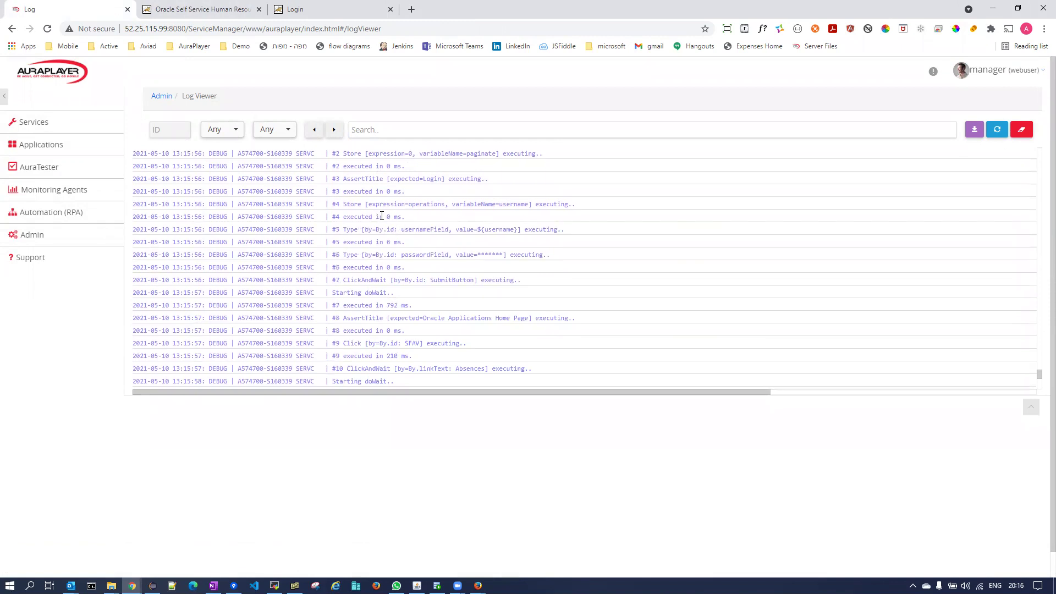
scroll(382, 217, down, 5)
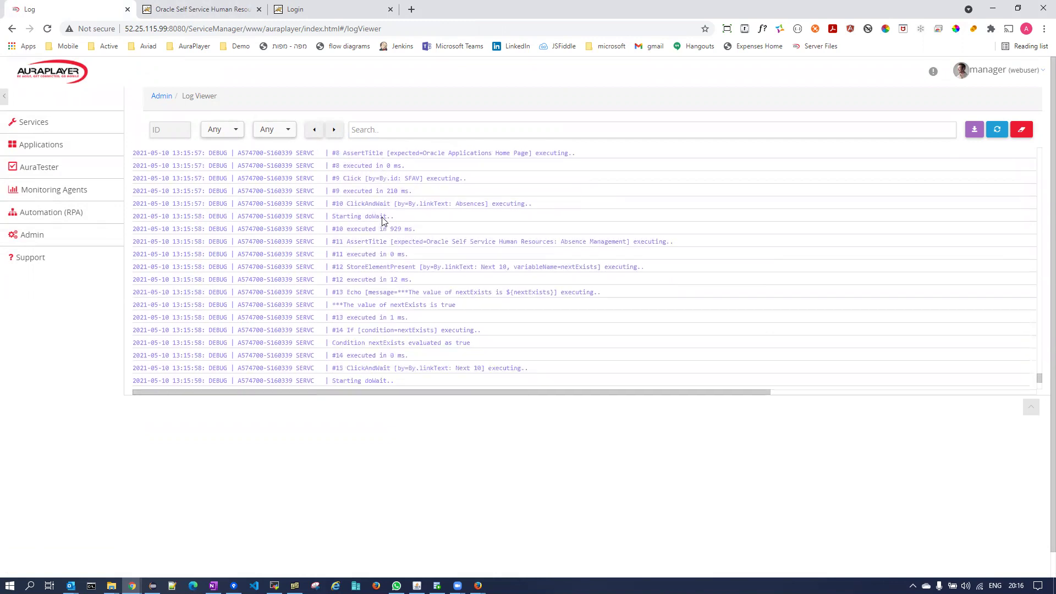
drag(332, 249, 477, 253)
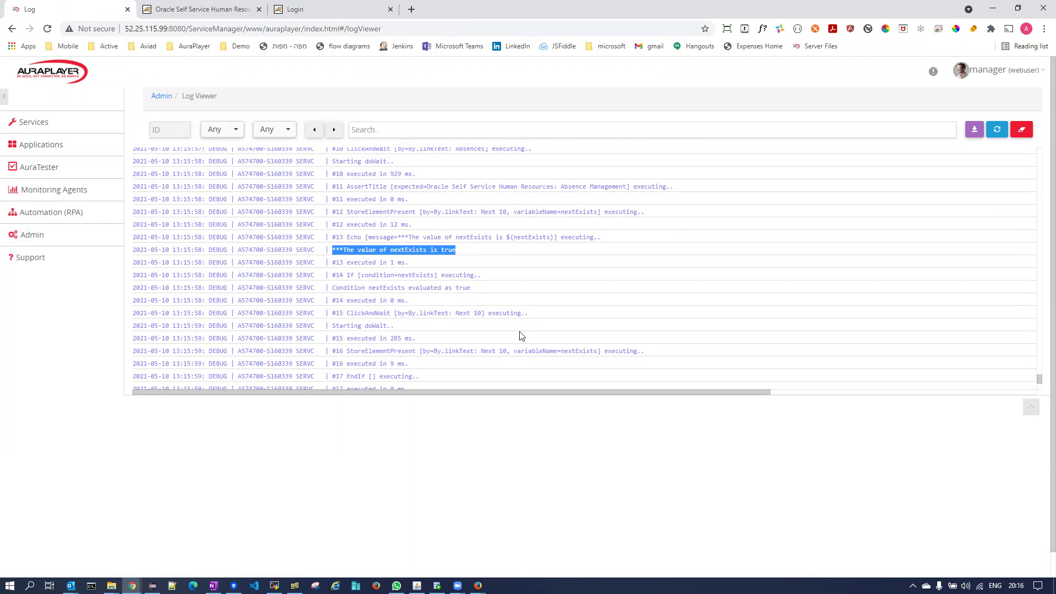
- Switch back to the Oracle Self Service browser window and the AuraPlayer IDE window
click(478, 586)
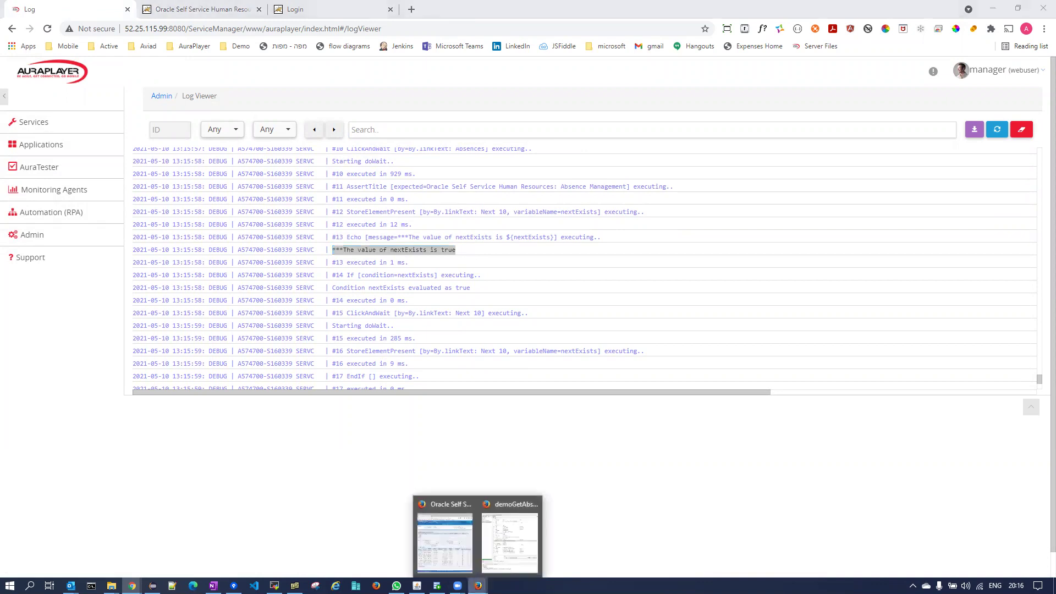
click(441, 548)
click(510, 555)
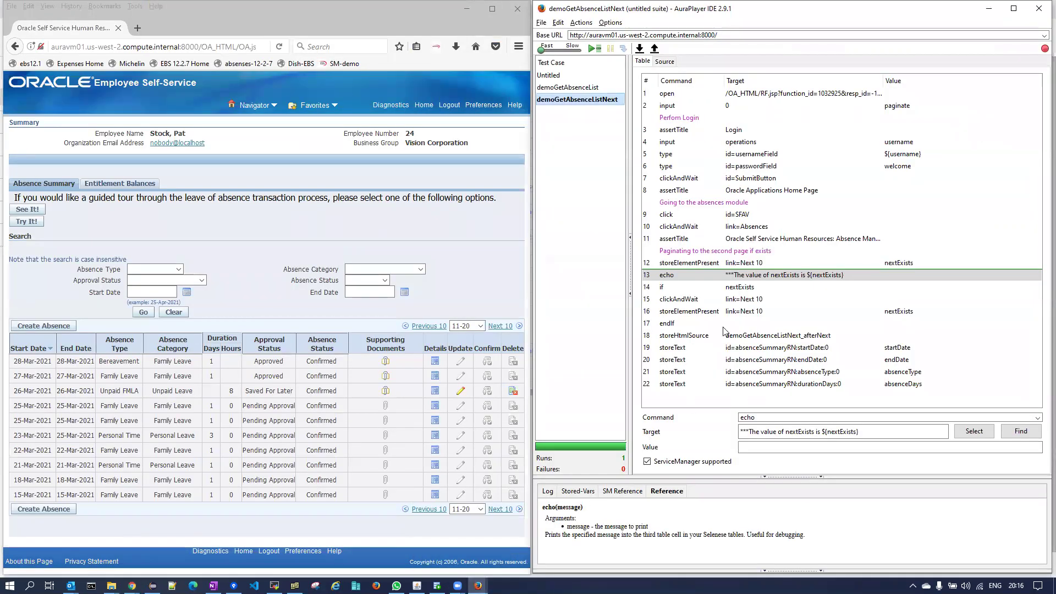